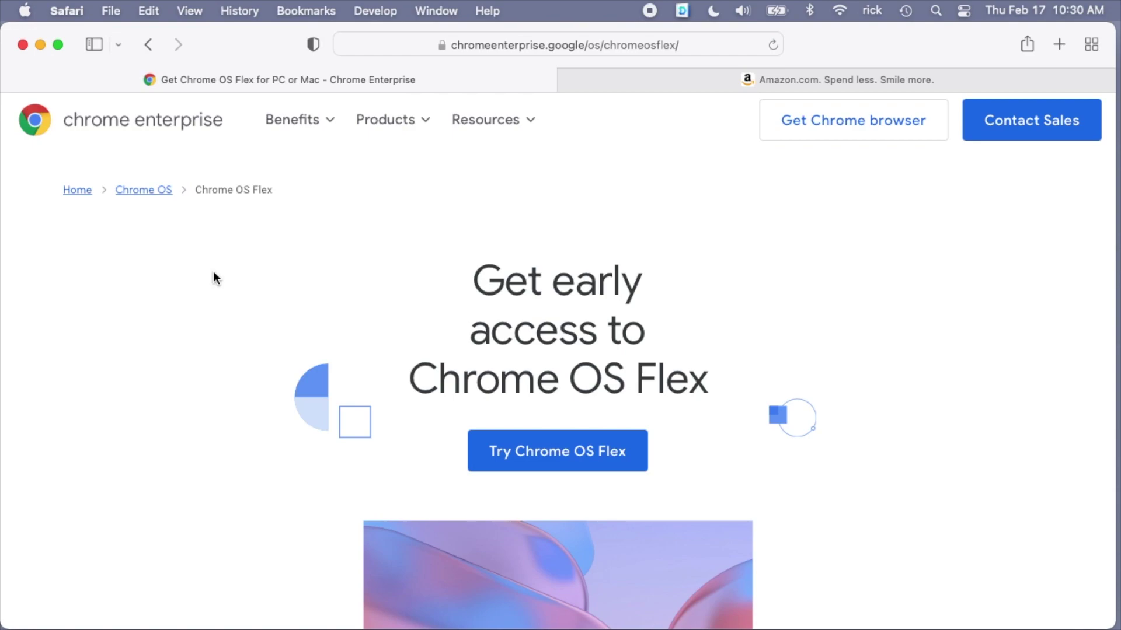
Step: Open the Amazon listing for the Intel BOXNUC5CPYH NUC mini PC
left_click(751, 80)
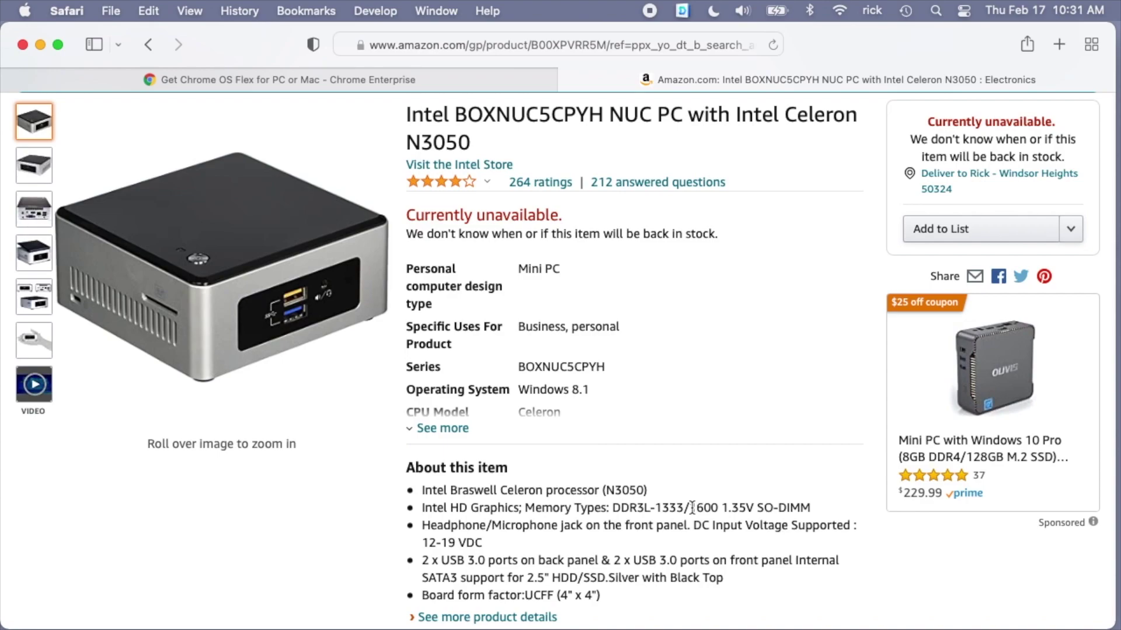
Step: Close the Amazon tab and work through the Chrome OS Flex early-access sign-up form
left_click(570, 81)
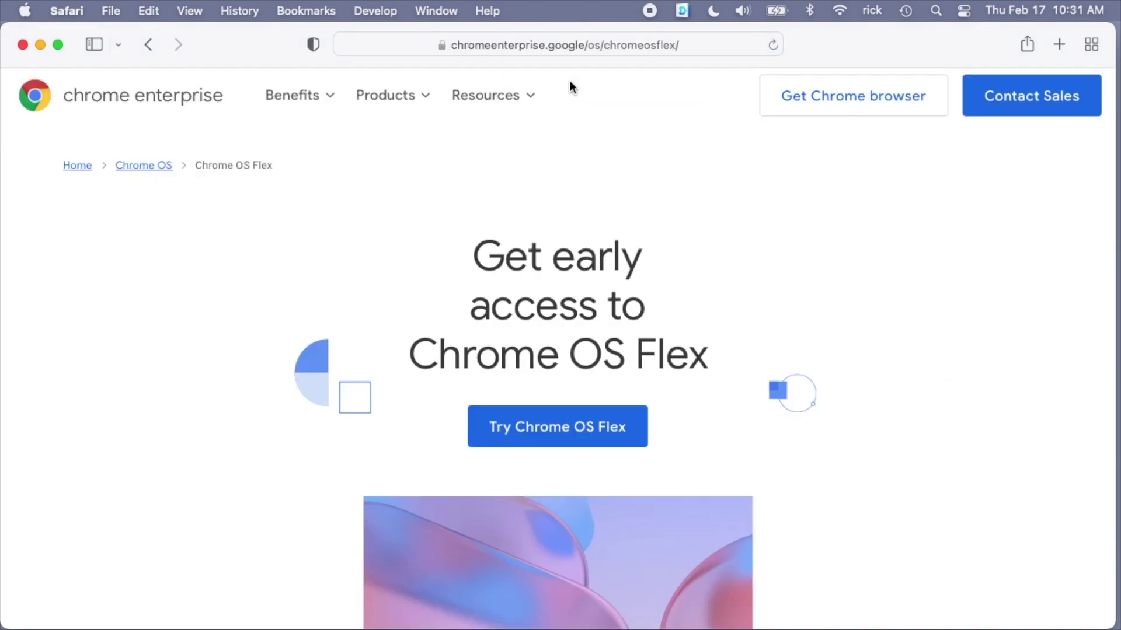
left_click(550, 435)
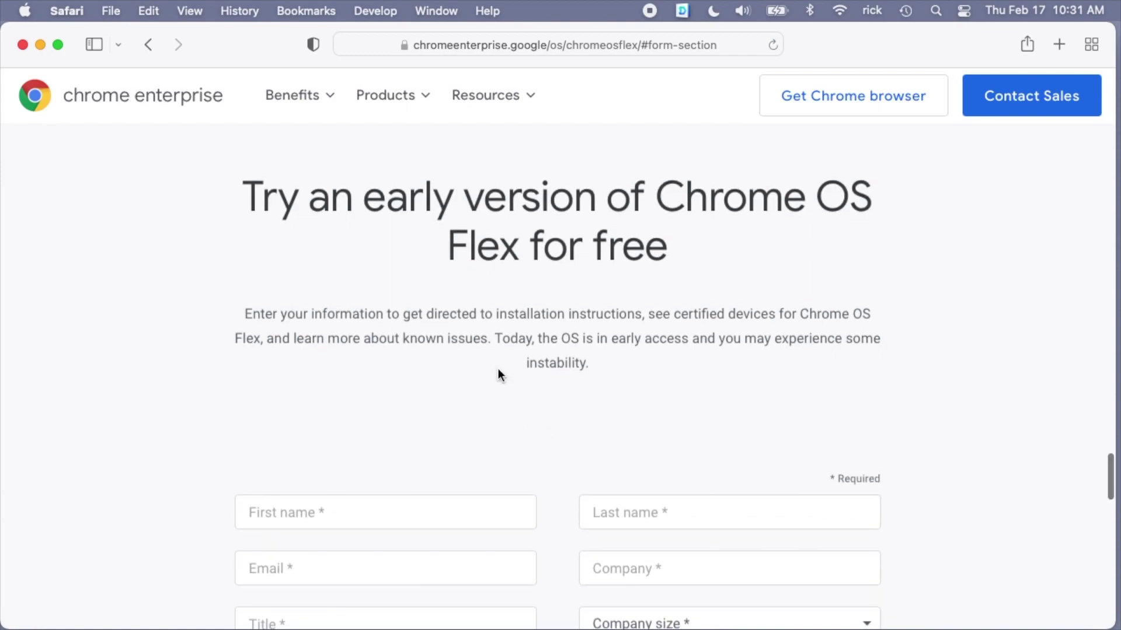
scroll(499, 374, "down", 6)
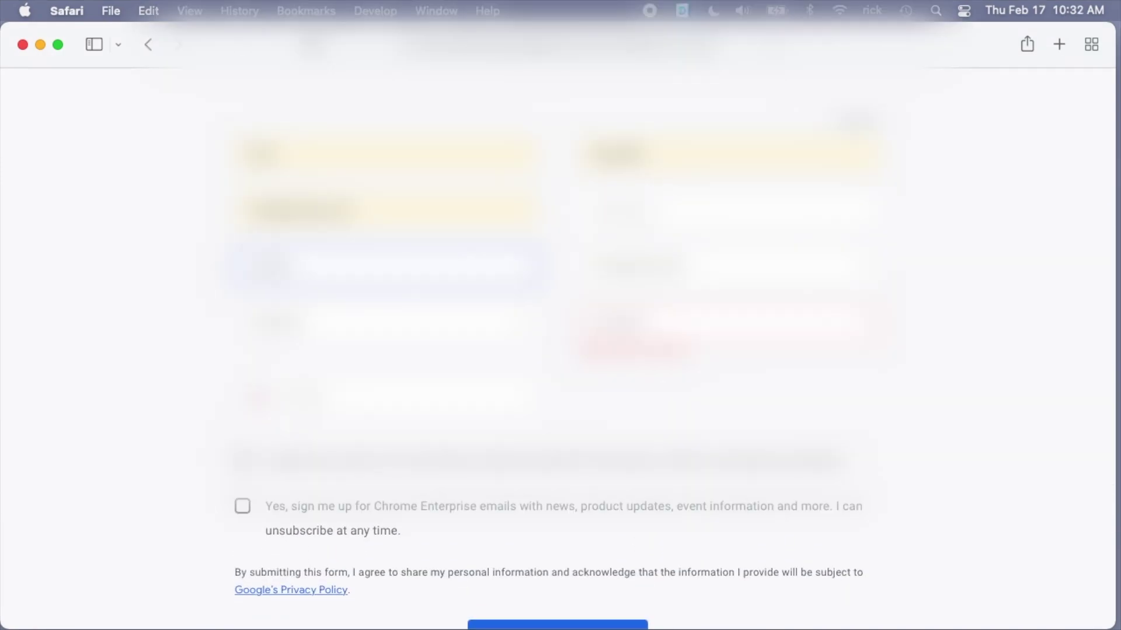
scroll(563, 521, "down", 4)
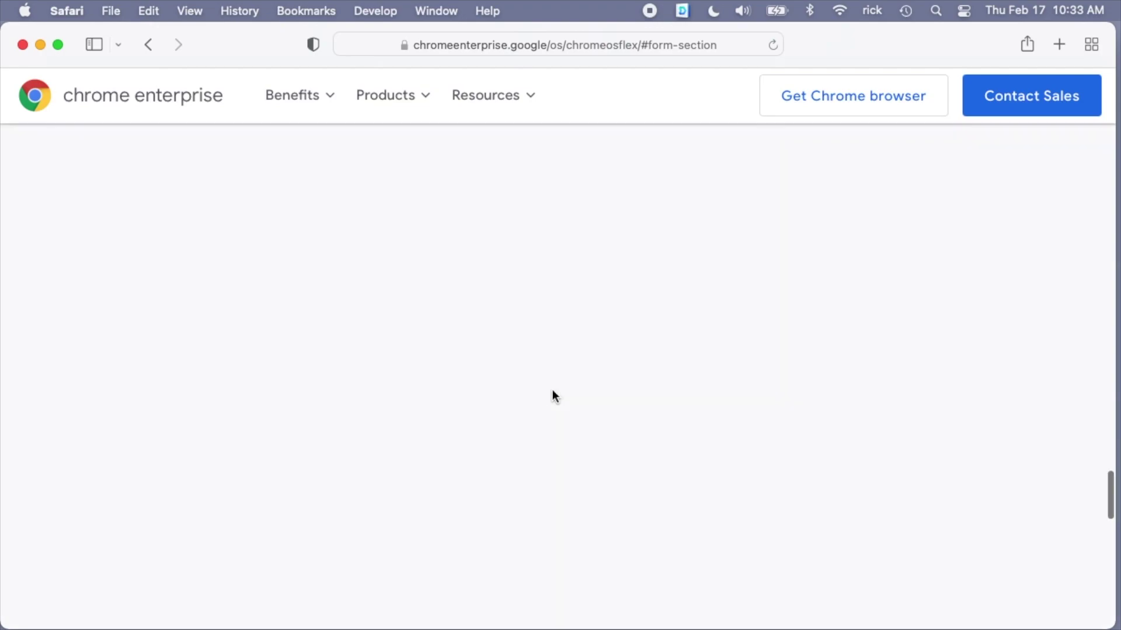
scroll(552, 390, "down", 3)
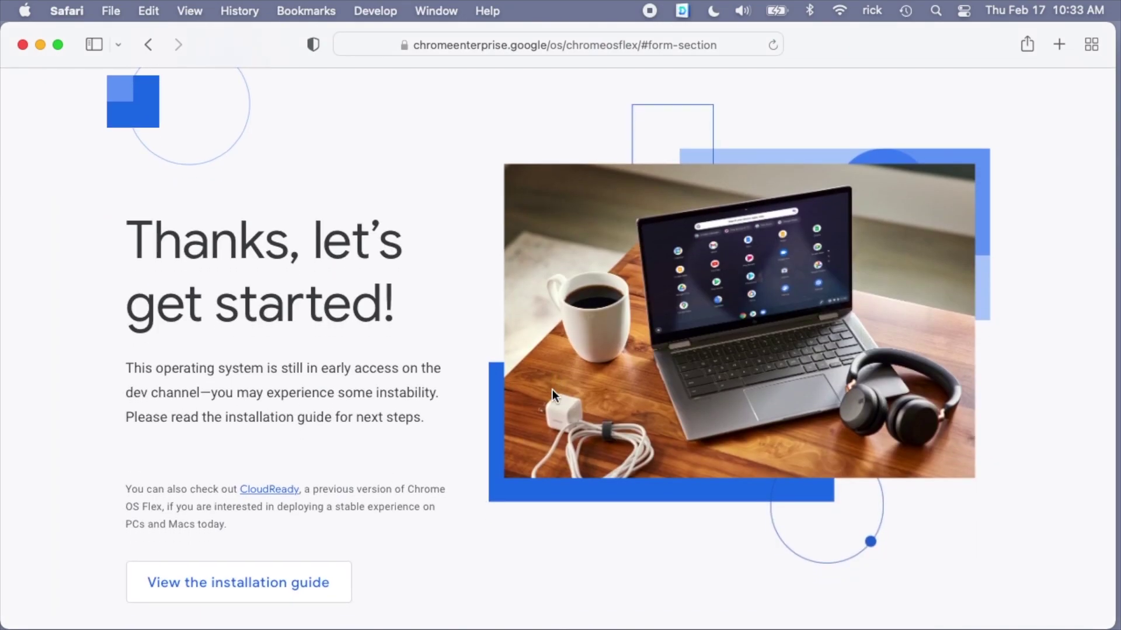
scroll(552, 390, "down", 6)
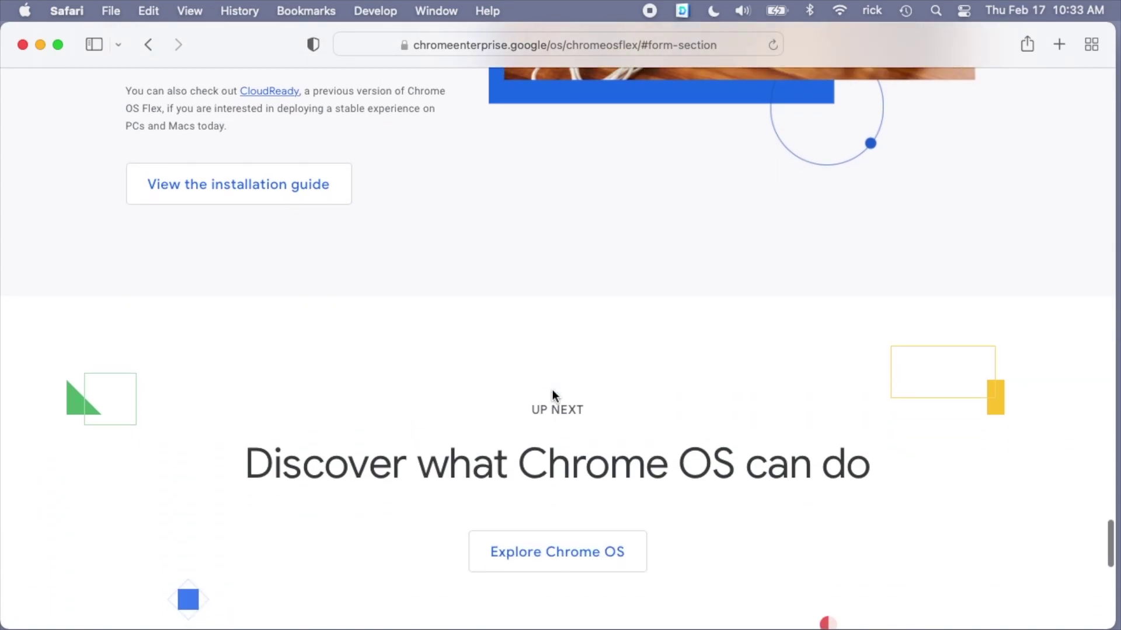
Step: Open the installation guide at step '1: Create the USB installer'
scroll(552, 390, "up", 3)
left_click(299, 358)
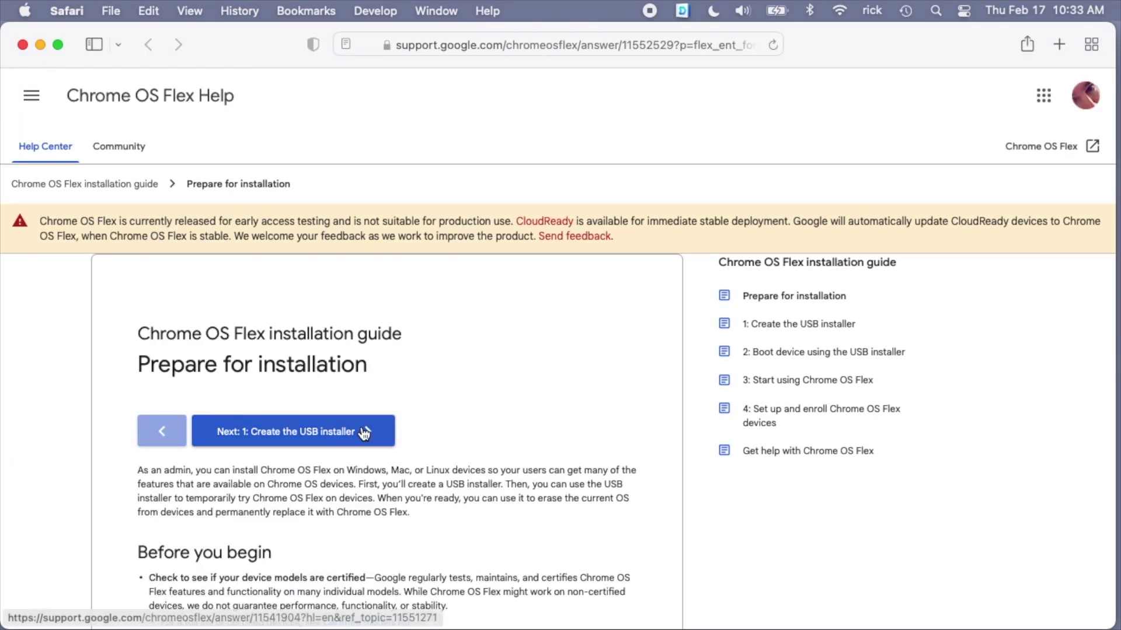
left_click(344, 436)
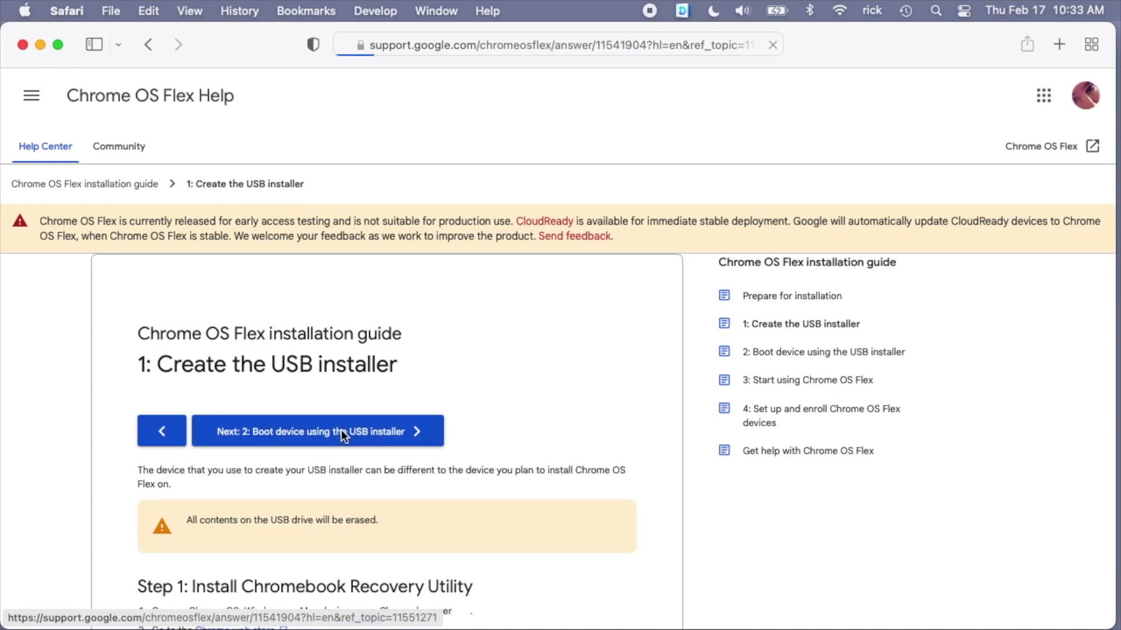
scroll(406, 517, "down", 2)
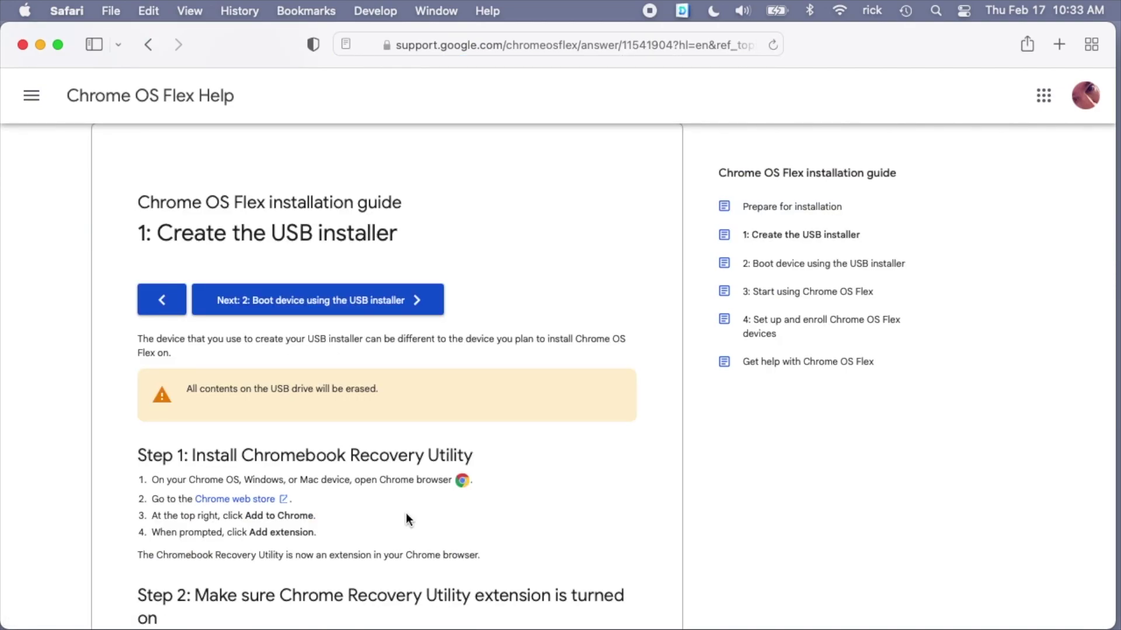
Step: Launch Google Chrome by searching for 'chrome'
key("super+space")
type("chrome")
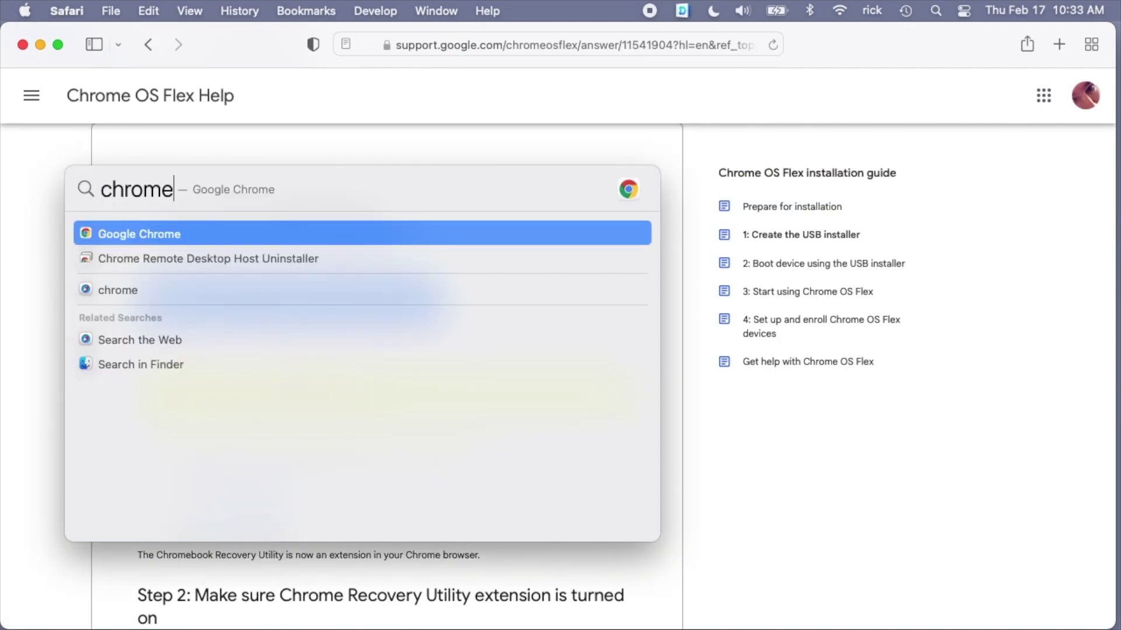
key("Return")
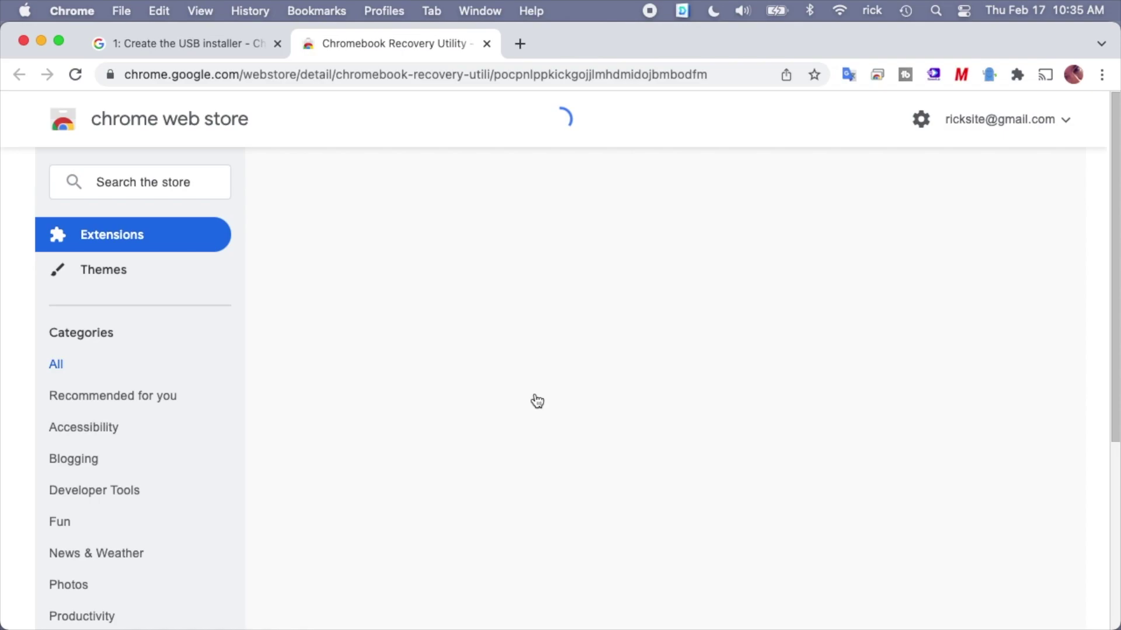
Step: Add the Chromebook Recovery Utility extension to Chrome from the web store
left_click(238, 39)
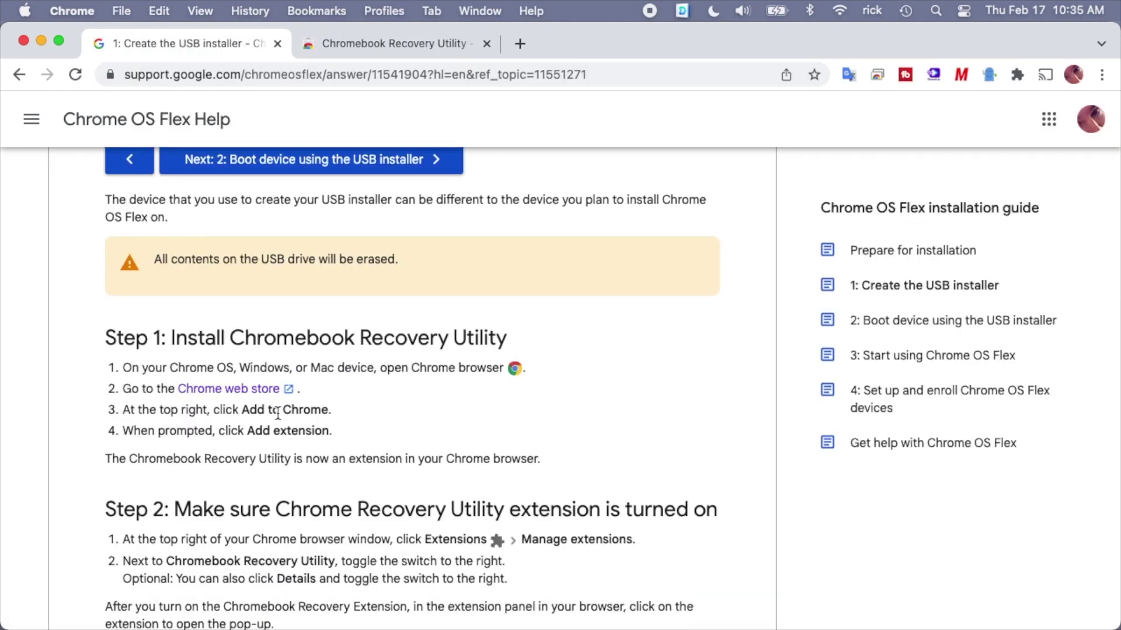
left_click(418, 46)
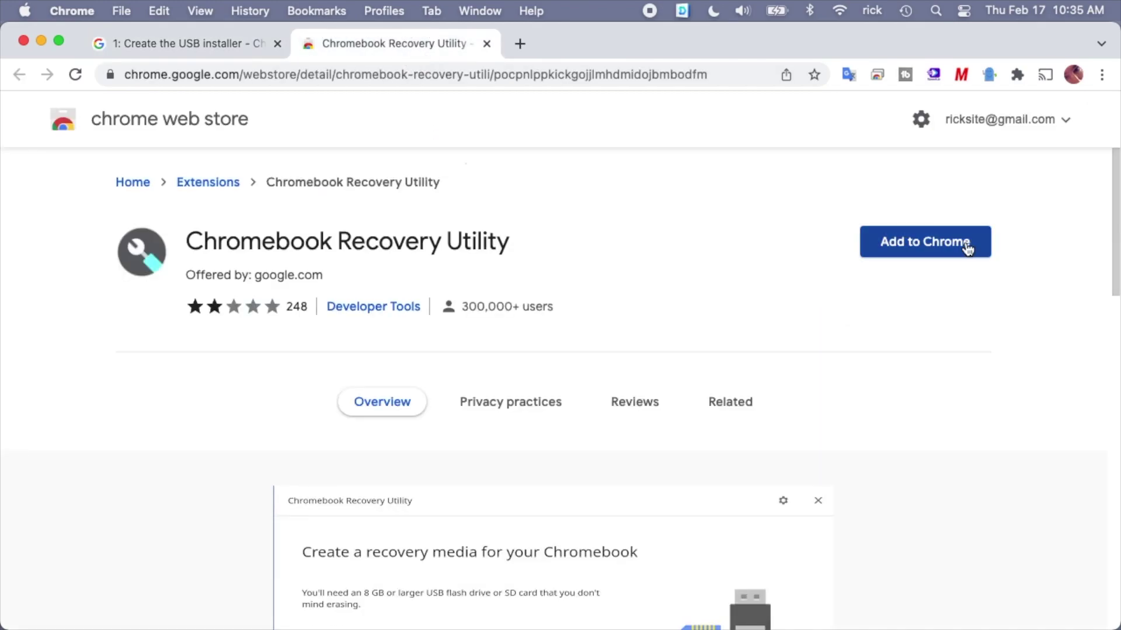
left_click(914, 257)
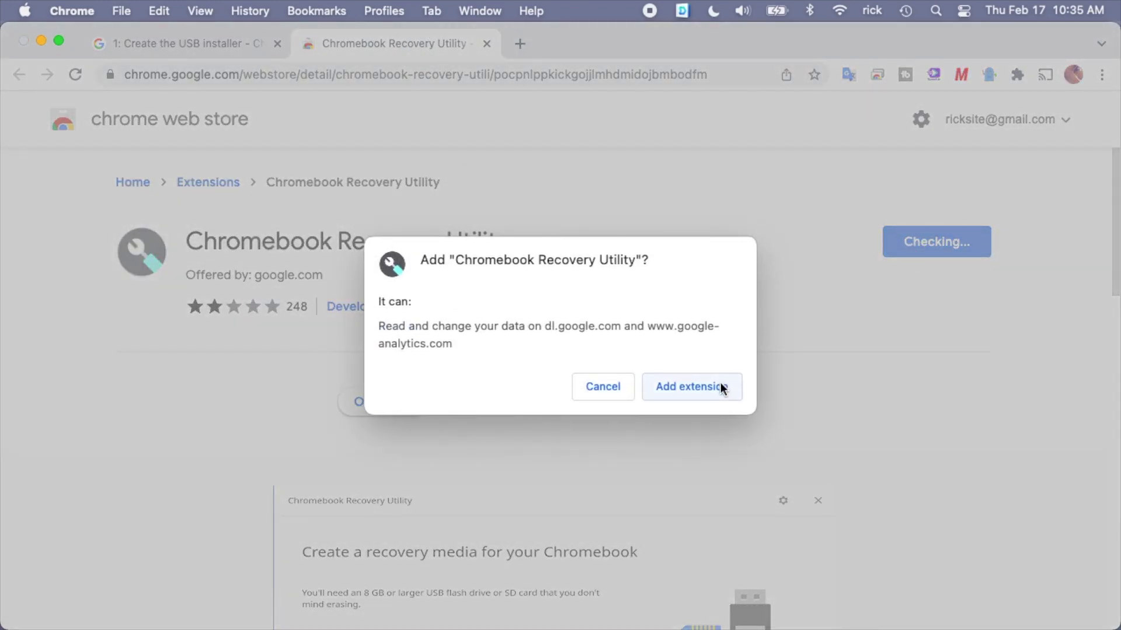
left_click(721, 384)
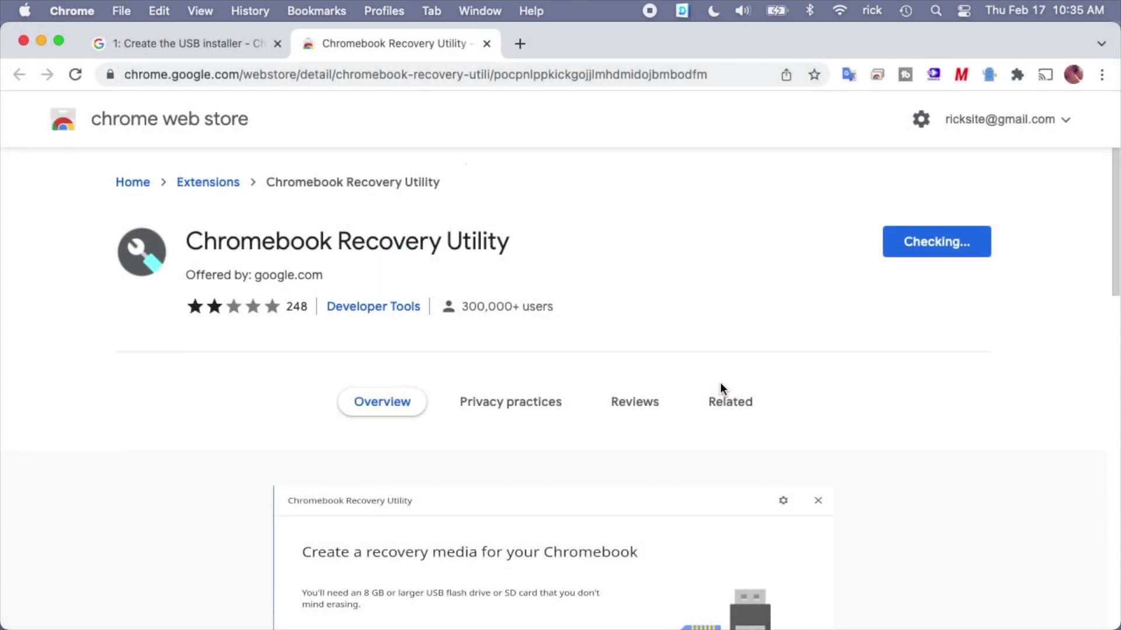
left_click(720, 385)
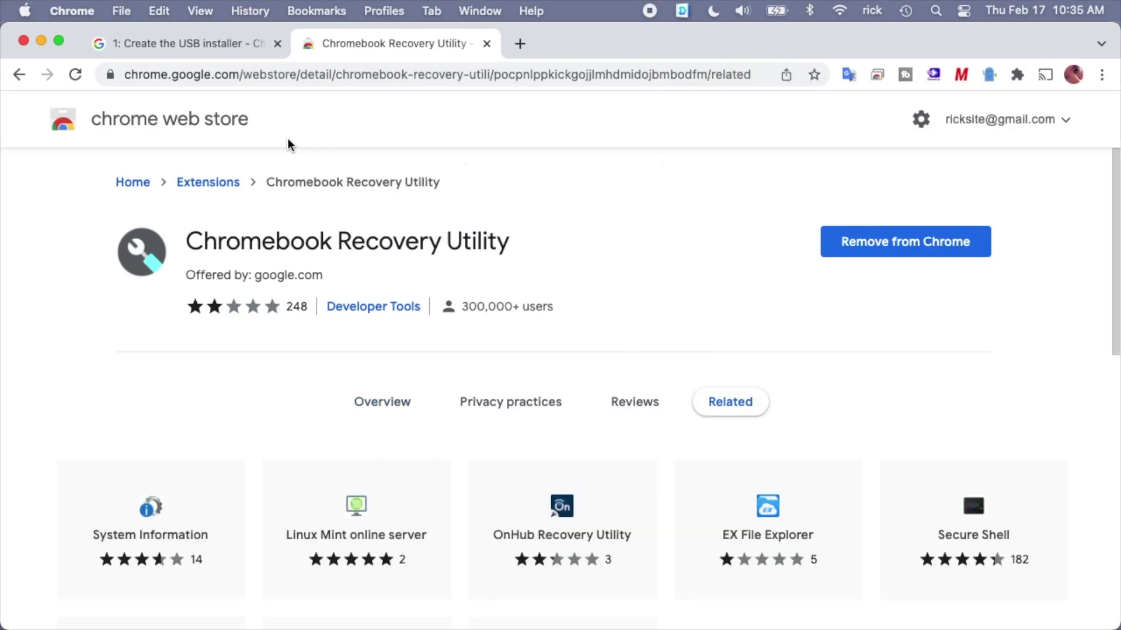
Step: Return to the USB installer guide and open the installed extensions list
left_click(225, 40)
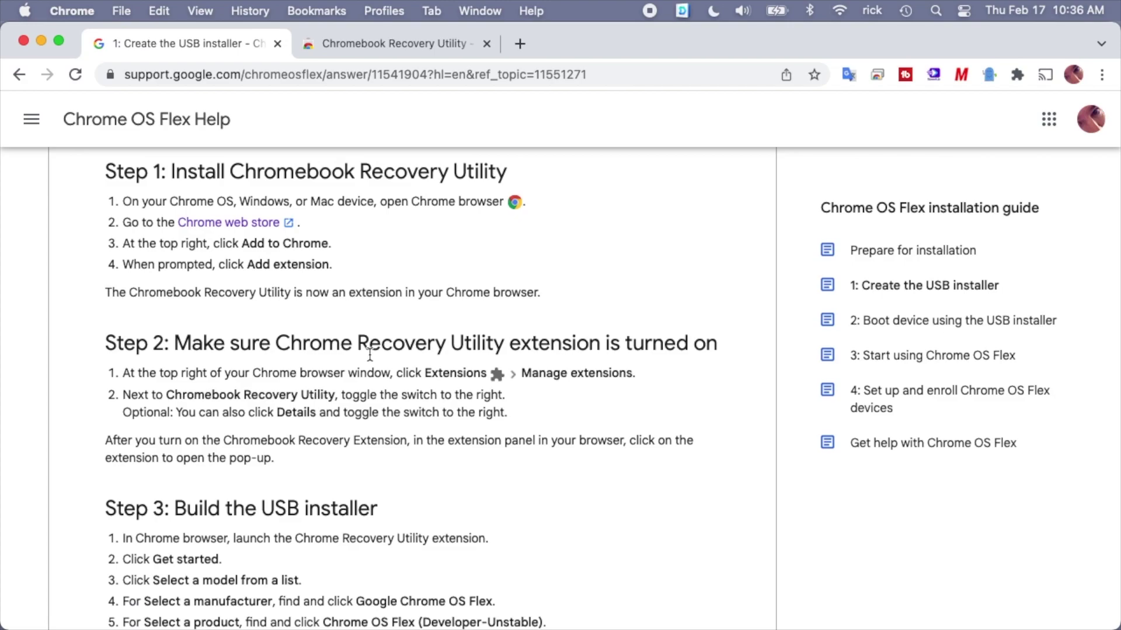
left_click(1015, 76)
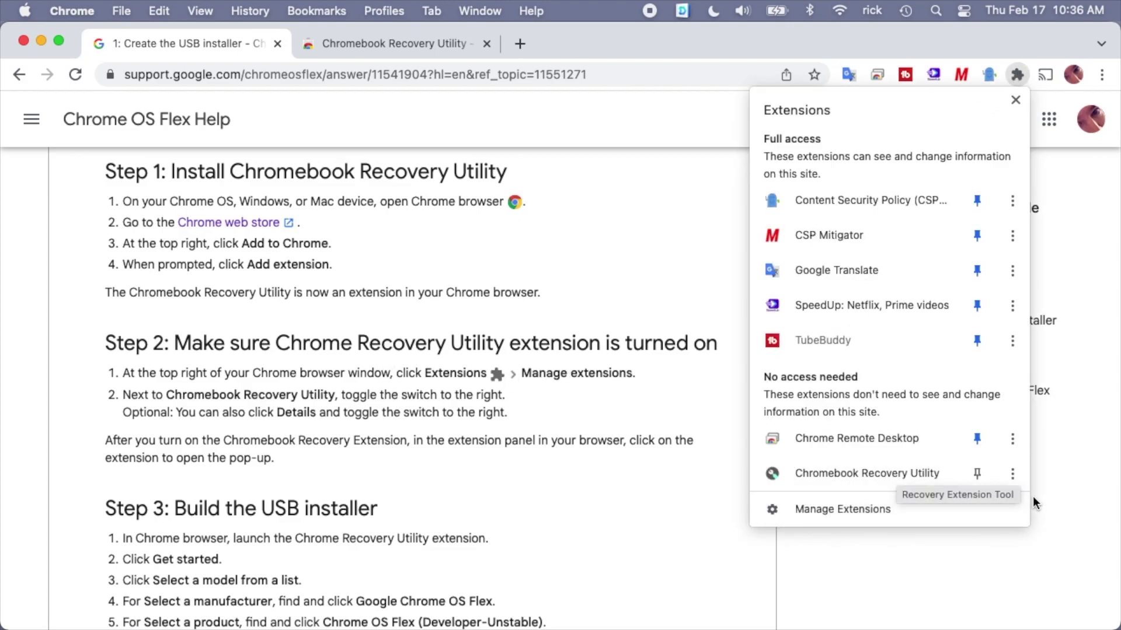
left_click(1016, 99)
left_click(1017, 75)
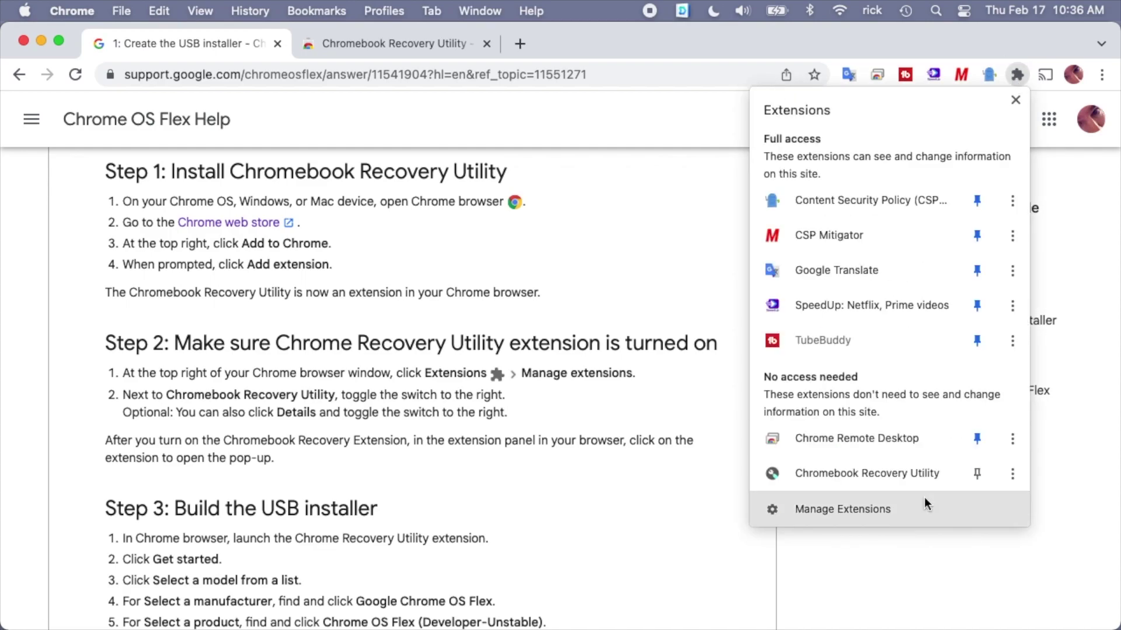
left_click(649, 284)
scroll(344, 416, "down", 5)
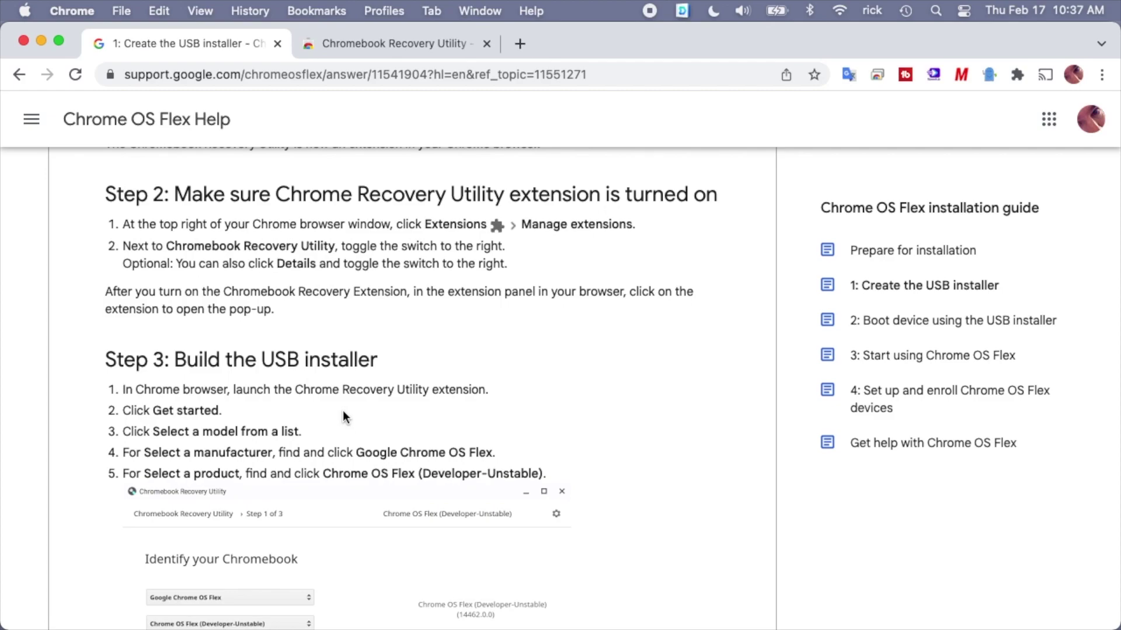
scroll(342, 411, "down", 1)
left_click(1017, 75)
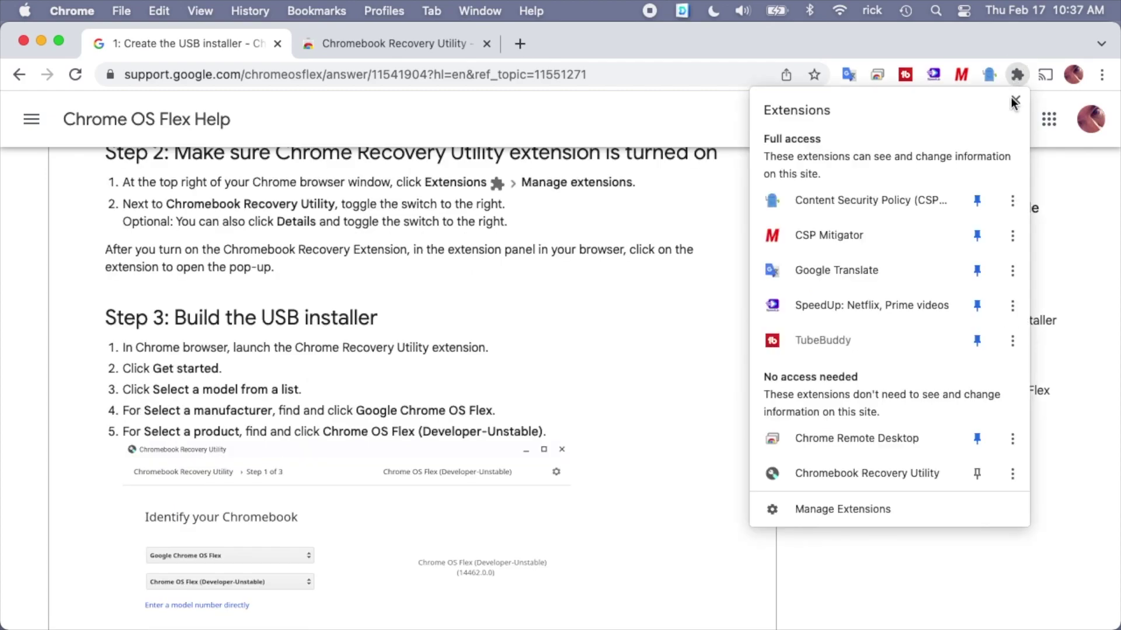
Step: Launch the Chromebook Recovery Utility, shift its window right, and get started
left_click(909, 474)
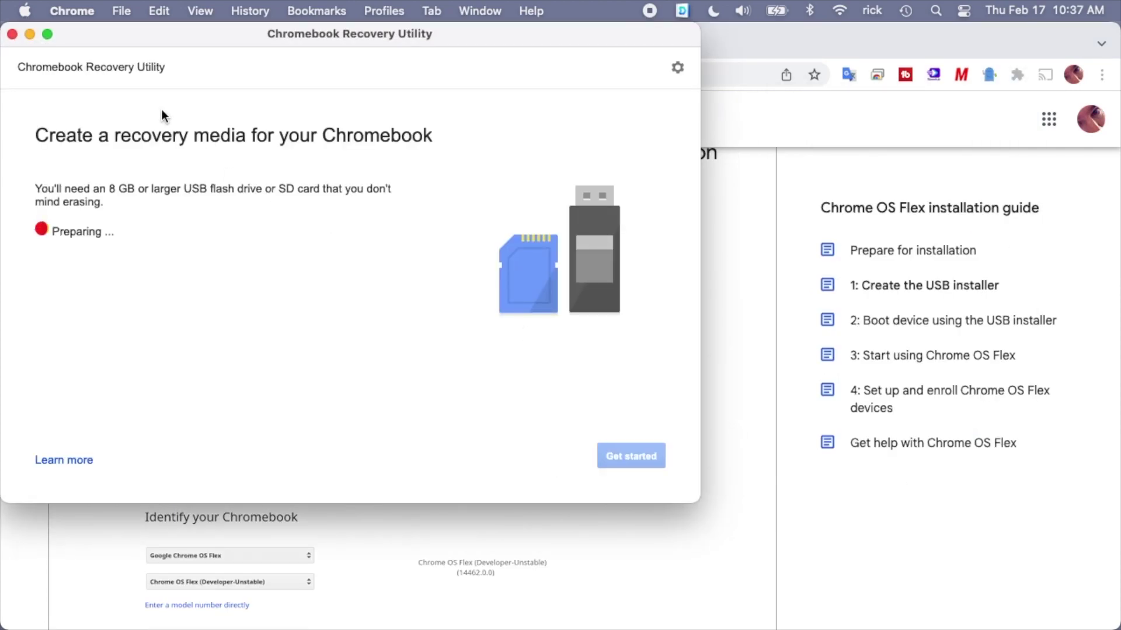
left_click_drag(195, 51, 532, 56)
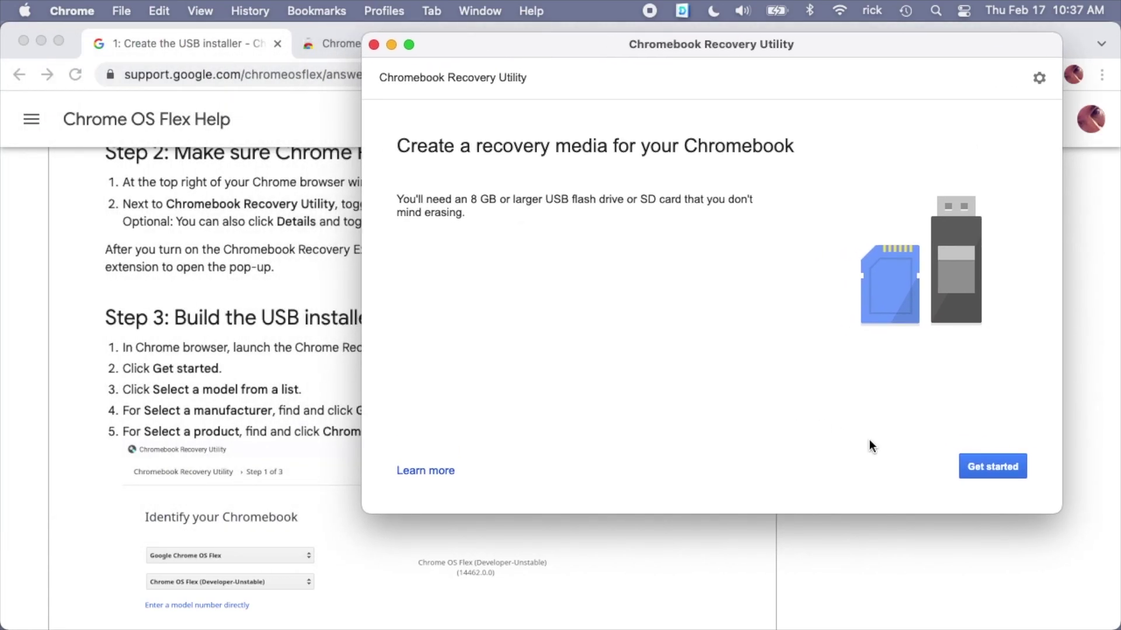
left_click(972, 466)
scroll(222, 527, "up", 3)
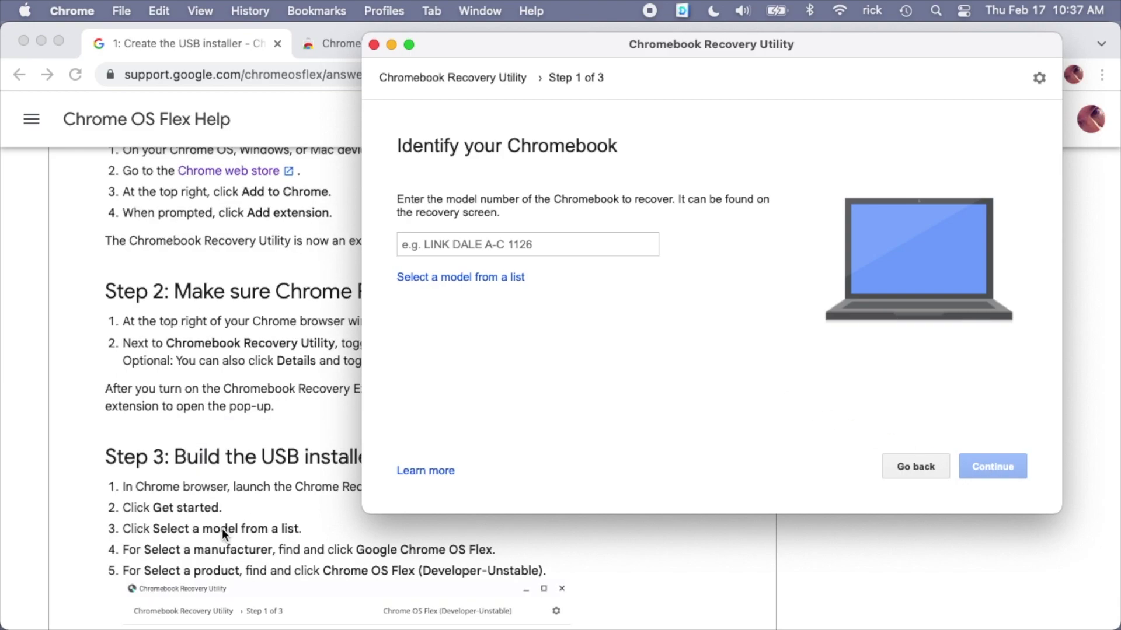
Step: Choose manufacturer Google Chrome OS Flex and product Chrome OS Flex (Developer-Unstable)
left_click(479, 278)
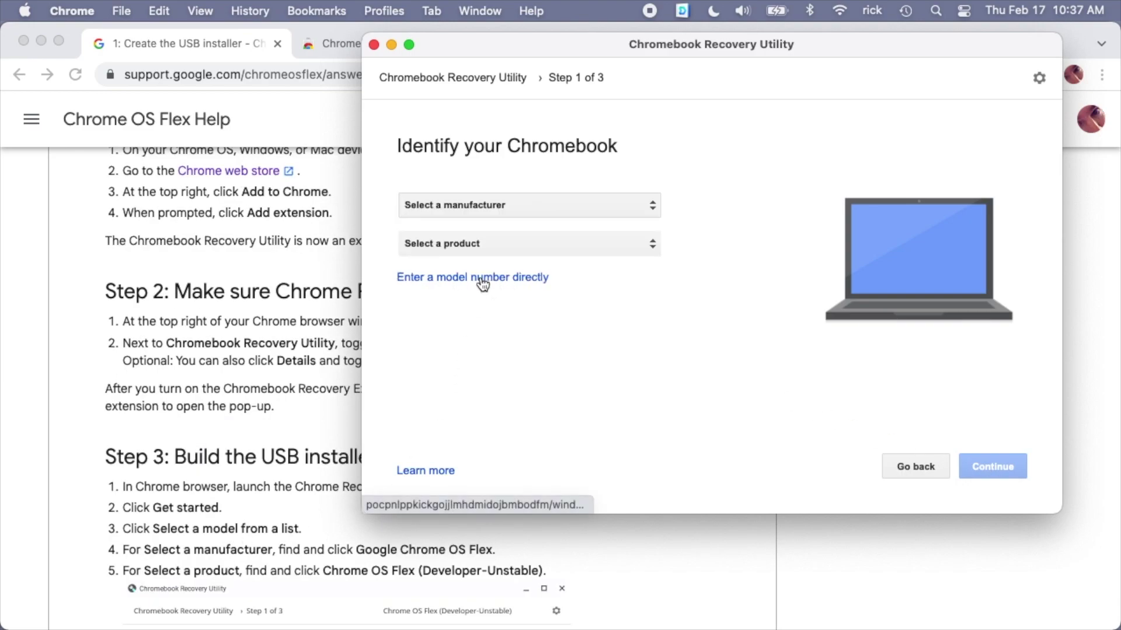
left_click(471, 208)
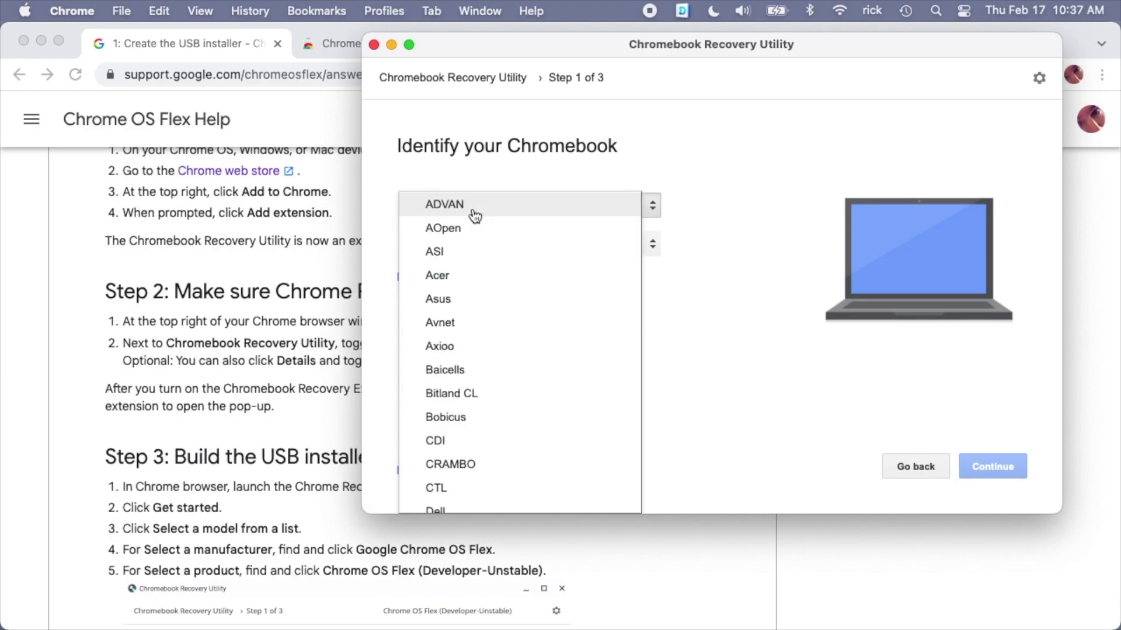
scroll(500, 390, "down", 5)
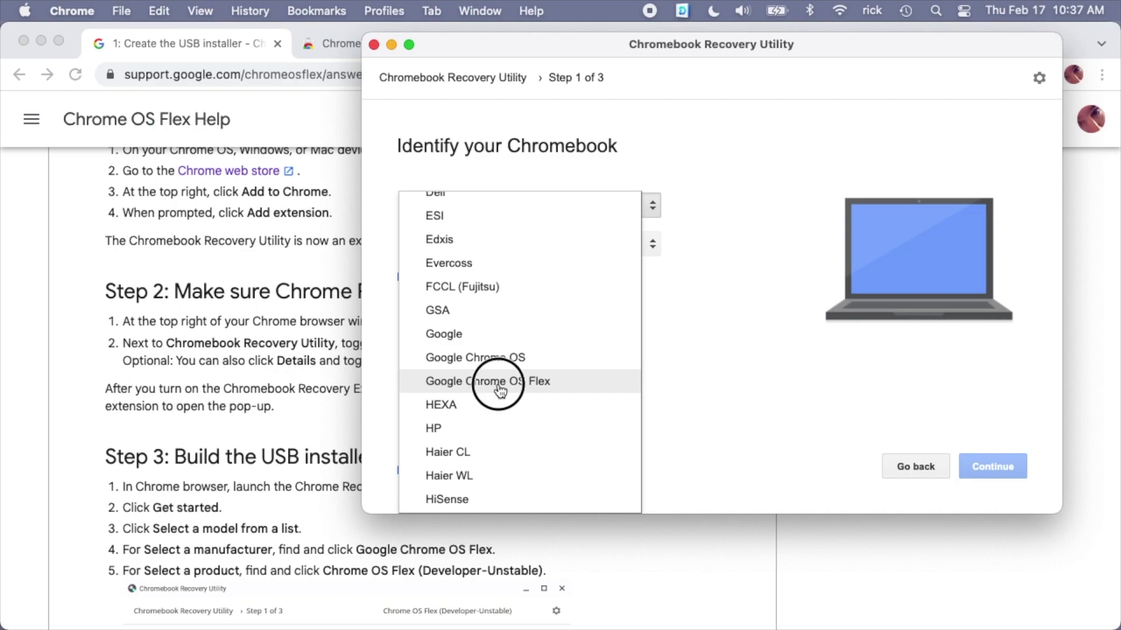
left_click(499, 382)
left_click(459, 248)
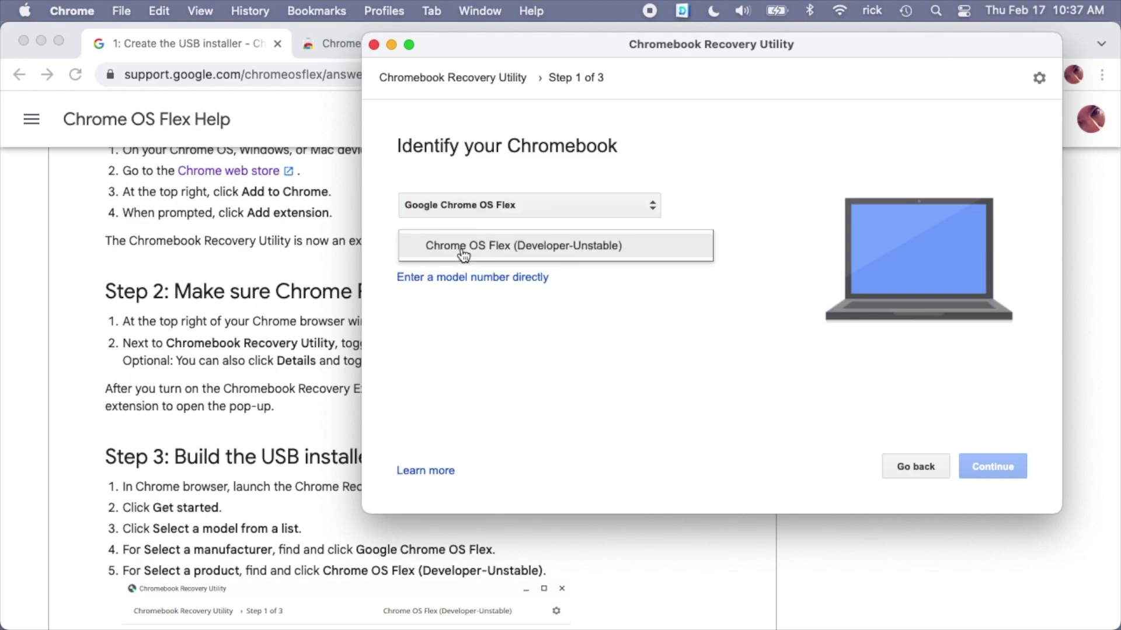
left_click(464, 248)
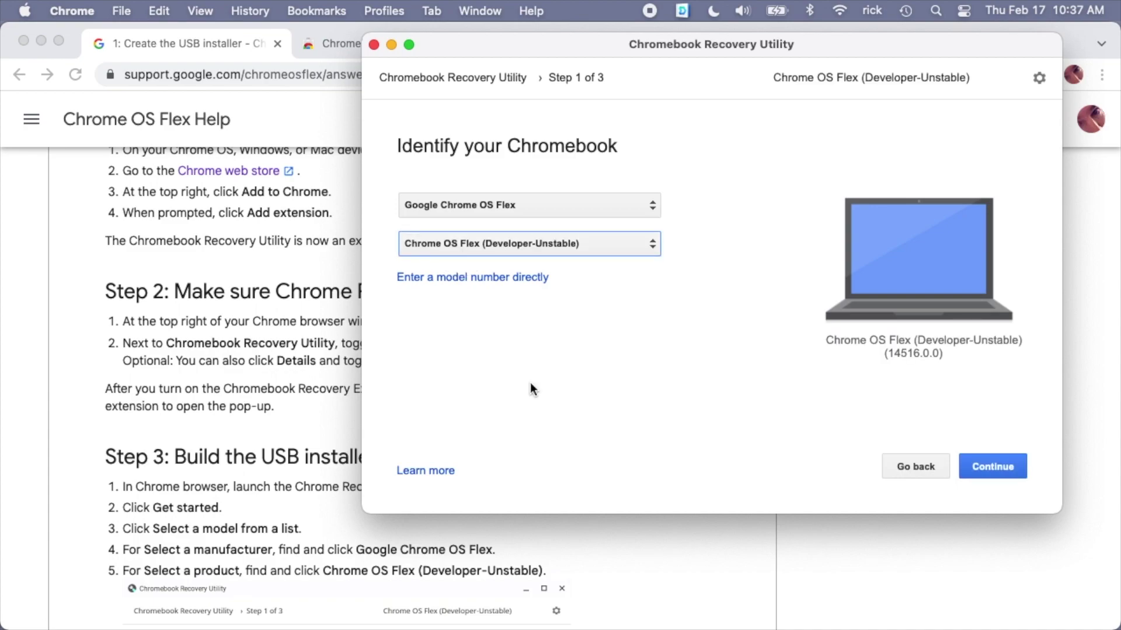
scroll(232, 573, "down", 10)
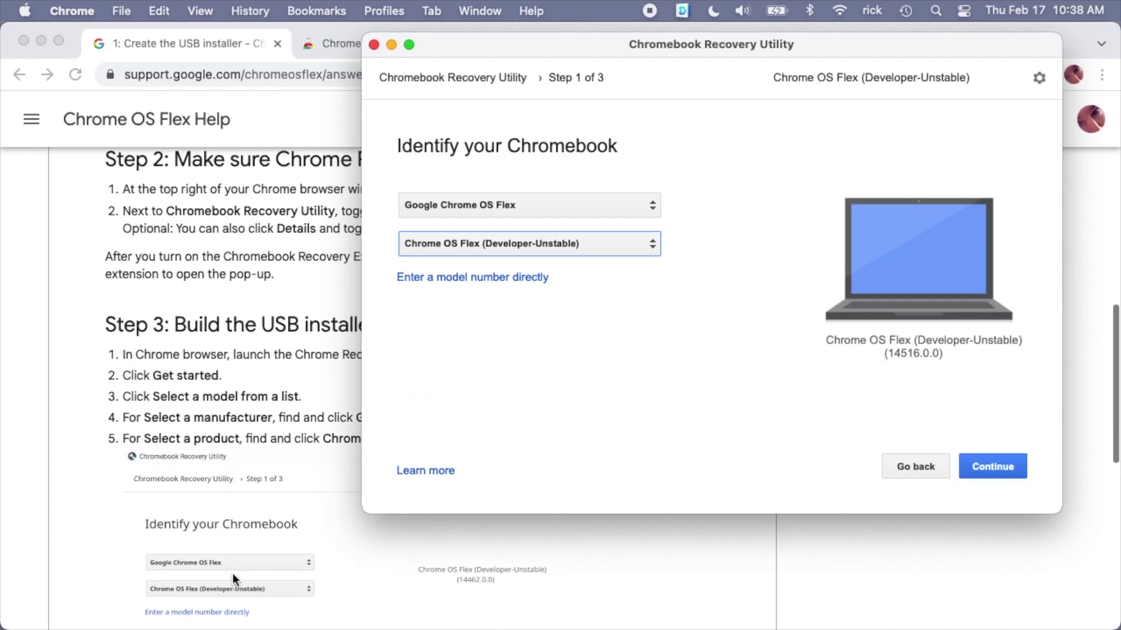
scroll(232, 573, "down", 1)
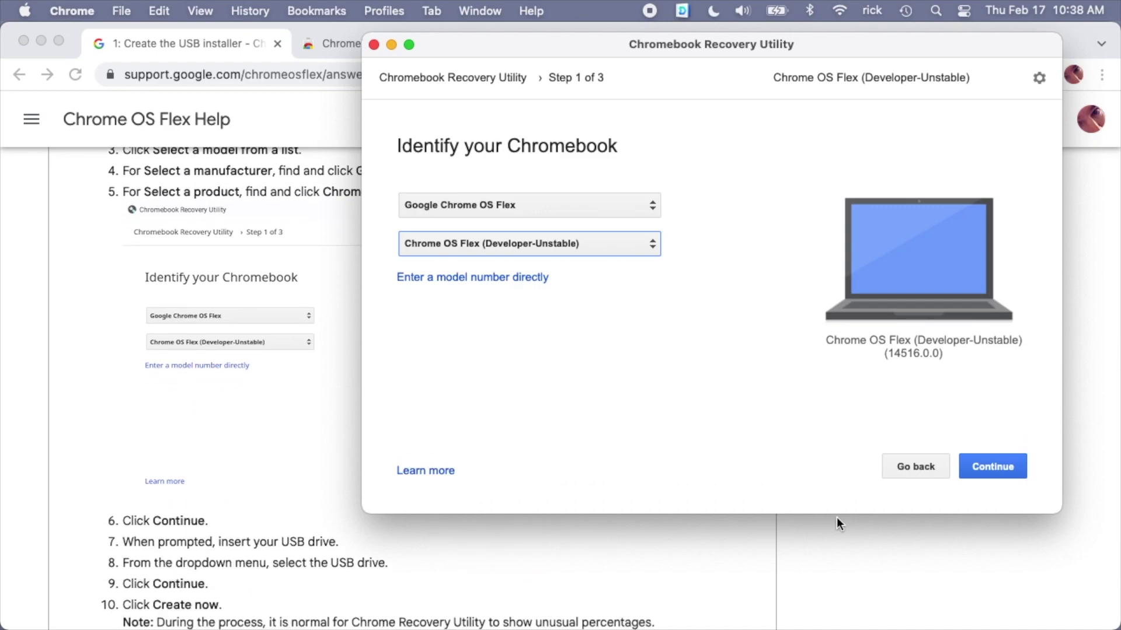
left_click(992, 467)
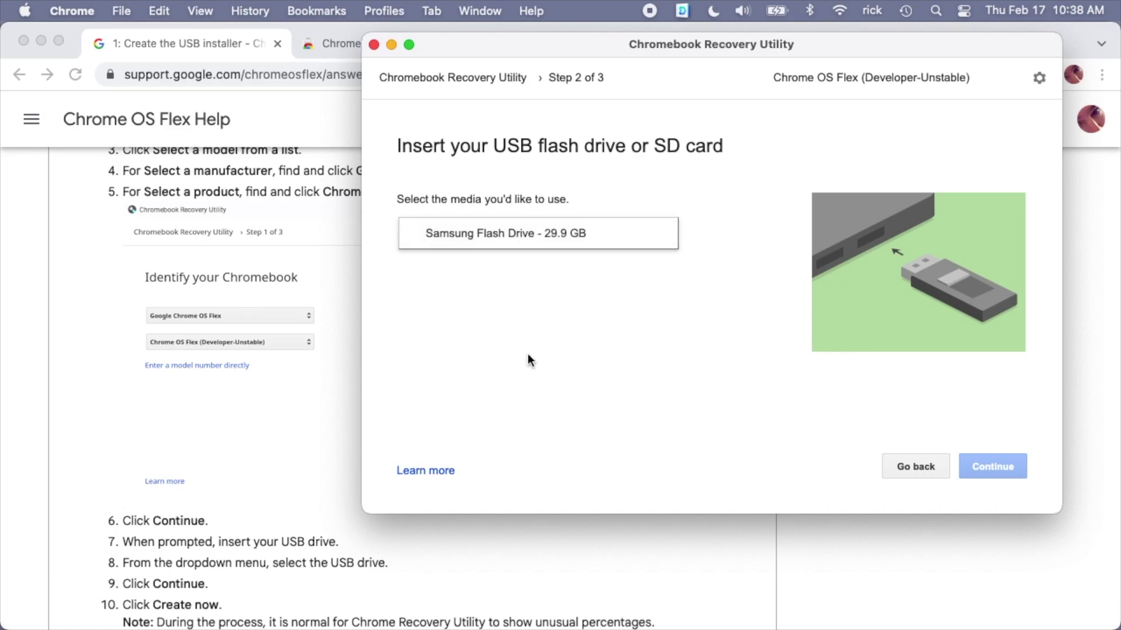
Step: Target the Samsung Flash Drive and start creating the recovery image
left_click(537, 234)
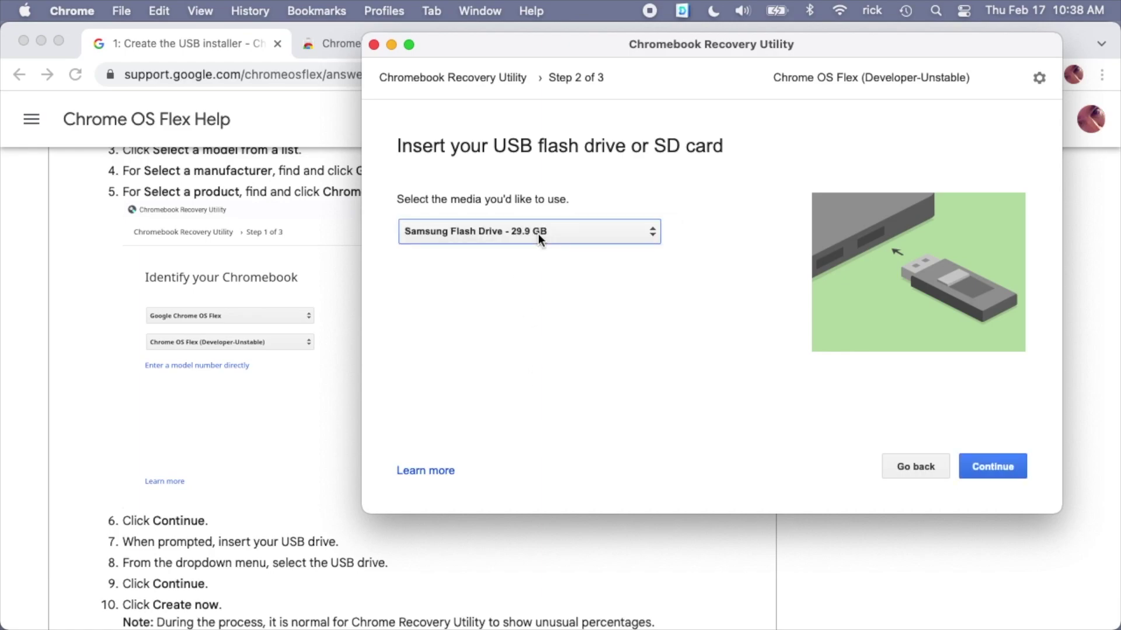
left_click(992, 467)
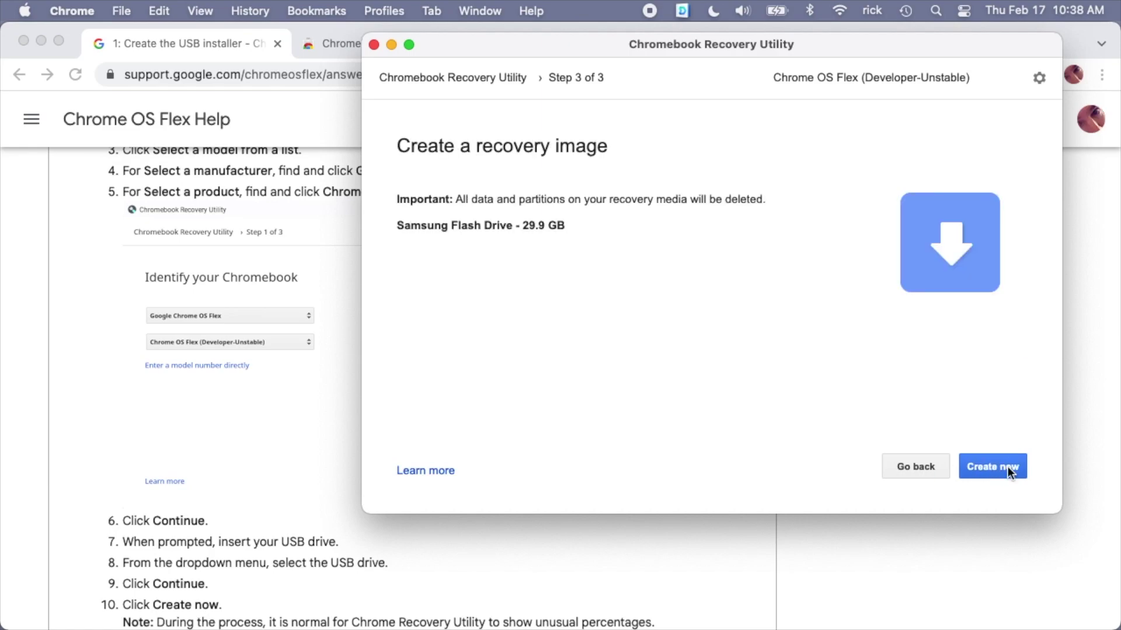
left_click(1005, 466)
Step: Bring the Chrome OS Flex help guide back to the front
scroll(205, 375, "down", 2)
scroll(214, 403, "down", 2)
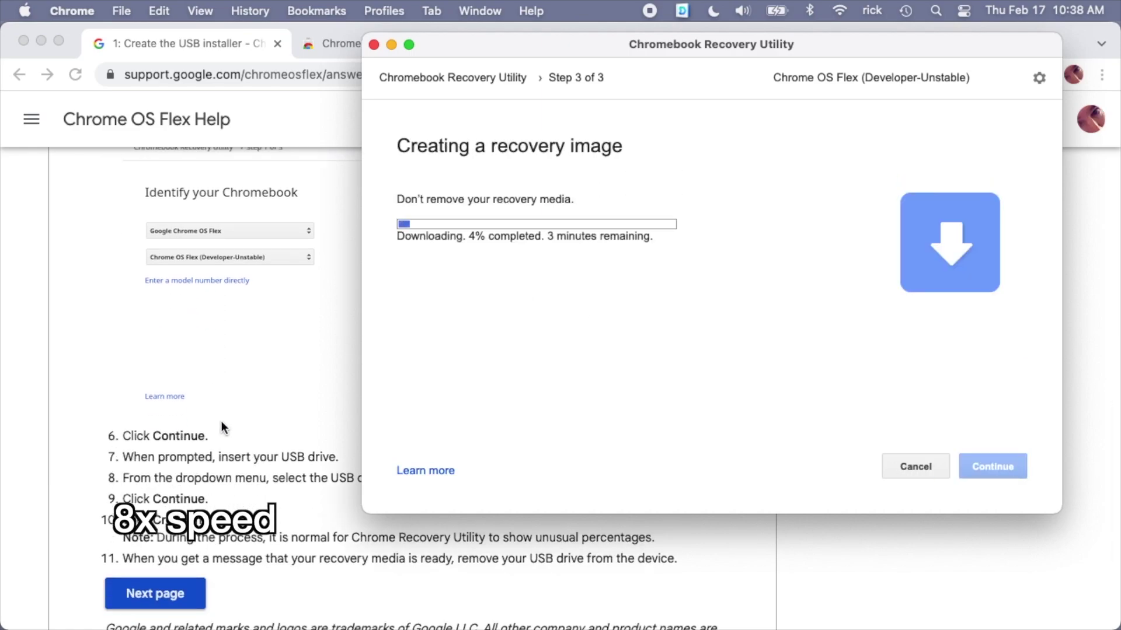
left_click(250, 431)
scroll(232, 533, "down", 2)
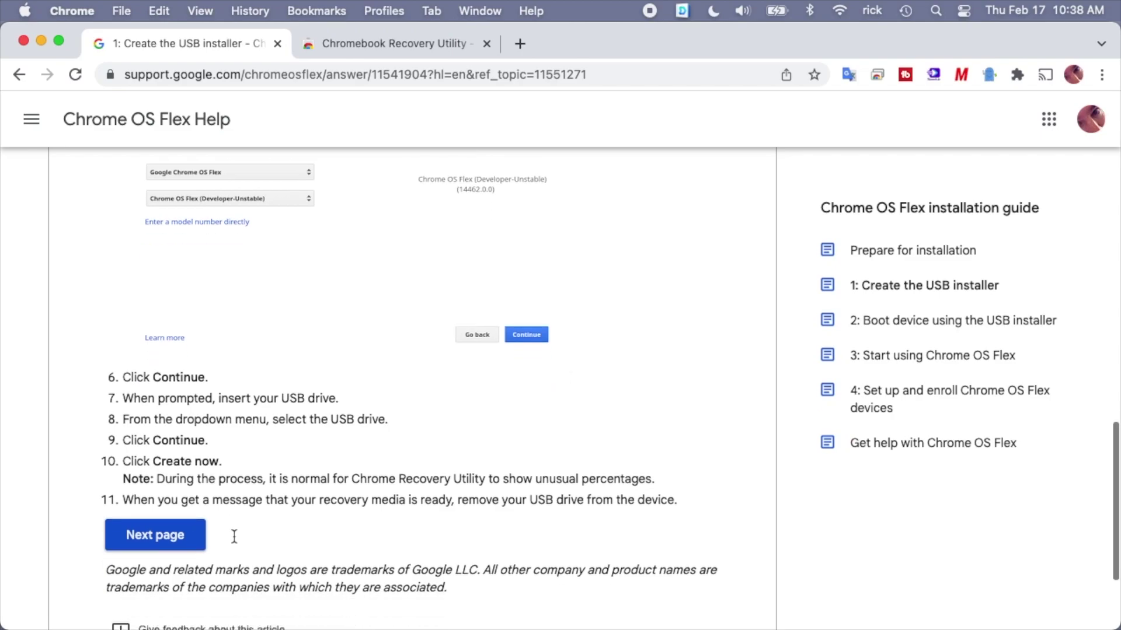
scroll(262, 485, "down", 3)
Step: Read through the guide's '2: Boot device using the USB installer' page
left_click(175, 453)
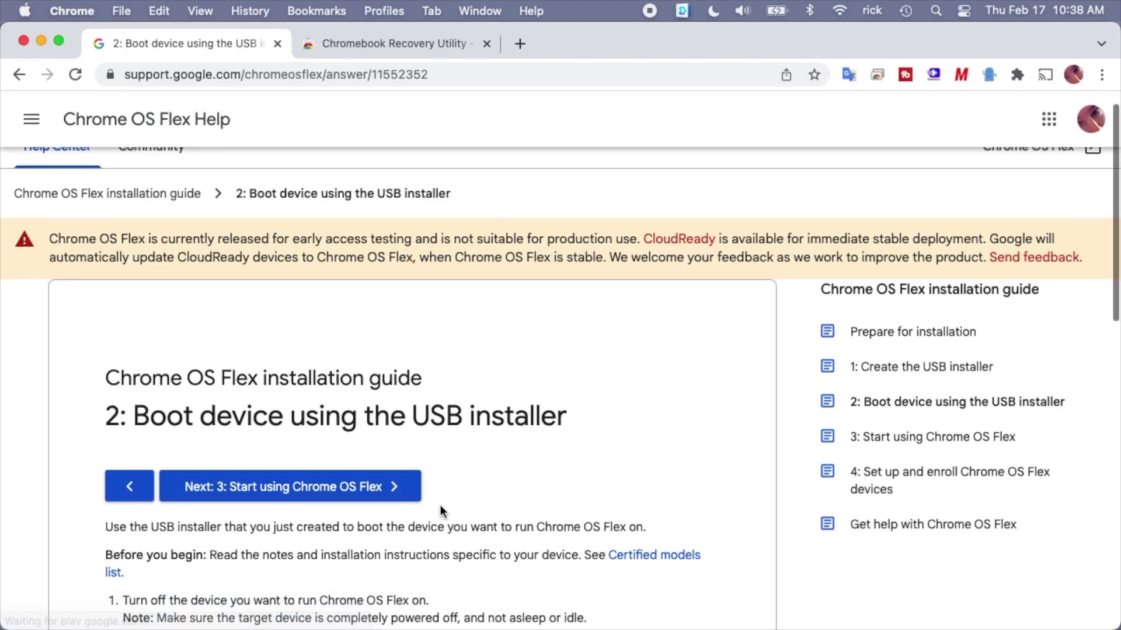
scroll(444, 508, "down", 5)
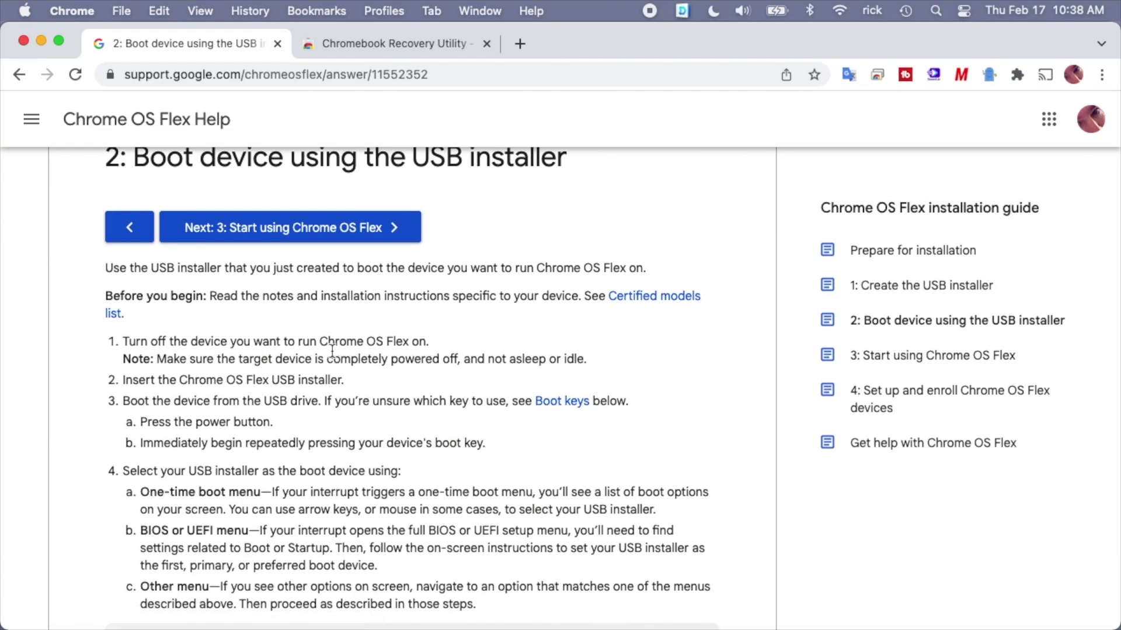
scroll(342, 349, "down", 1)
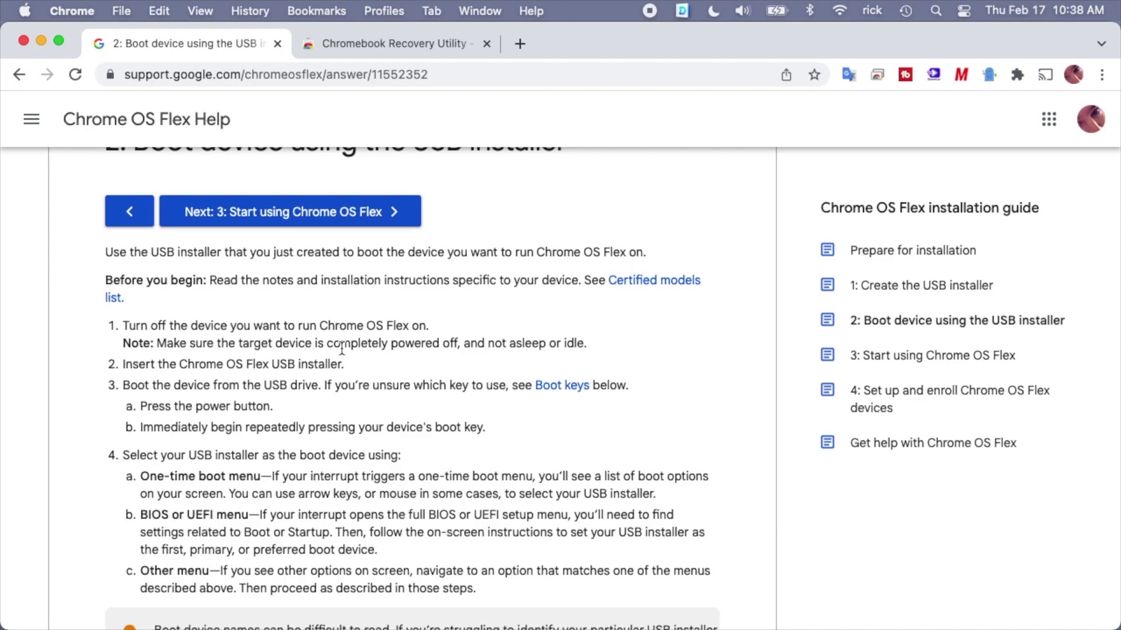
scroll(342, 349, "down", 1)
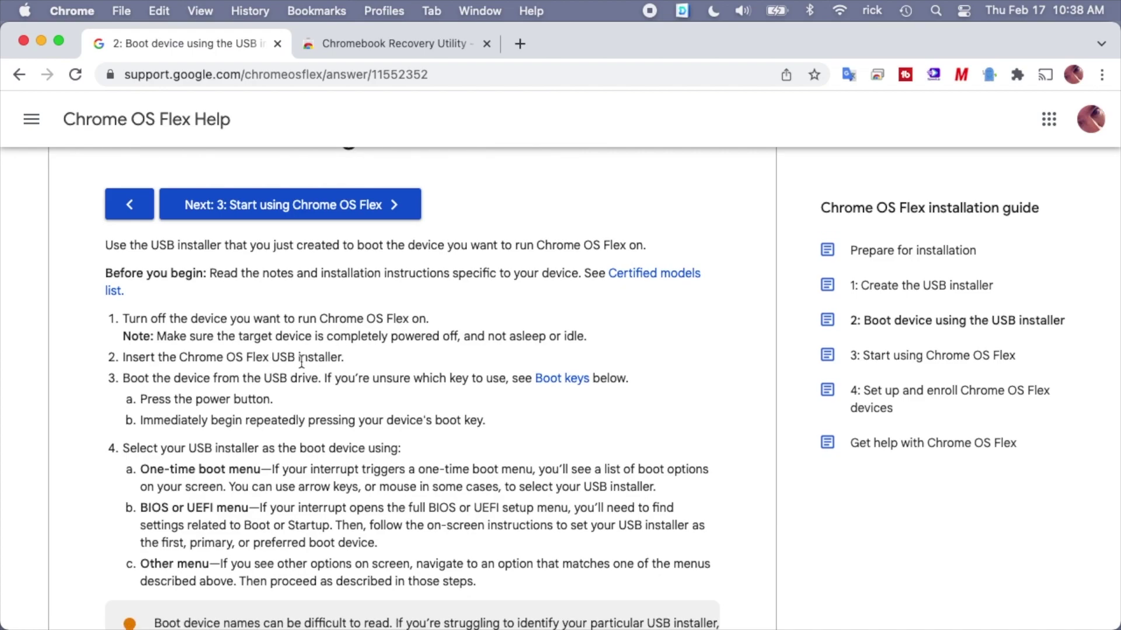
scroll(272, 361, "down", 2)
scroll(299, 393, "down", 8)
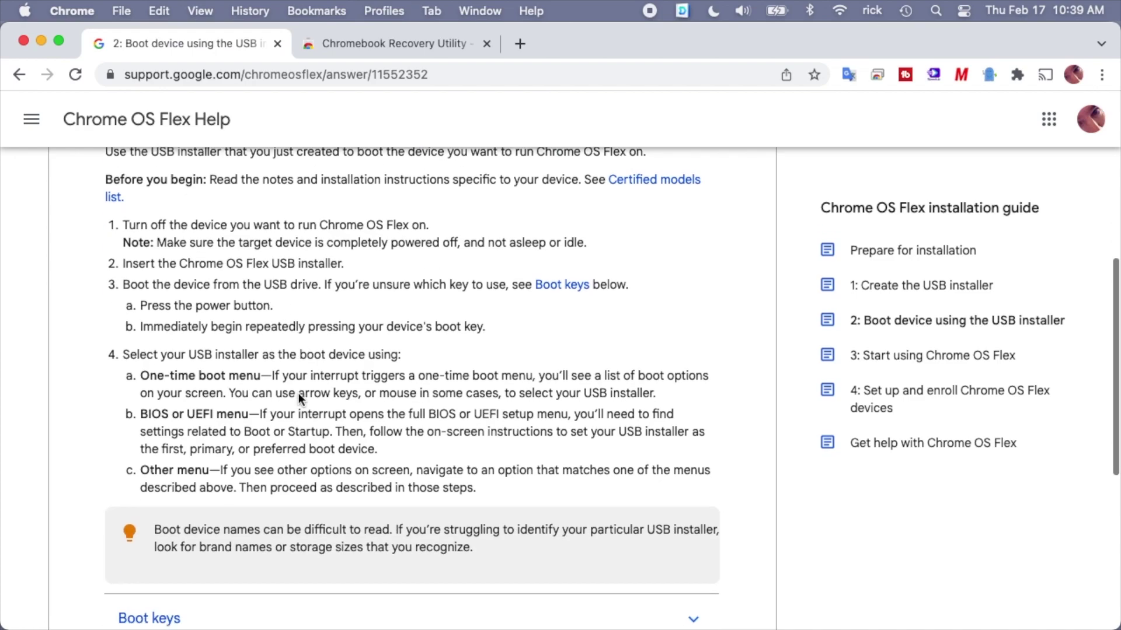
scroll(296, 436, "down", 5)
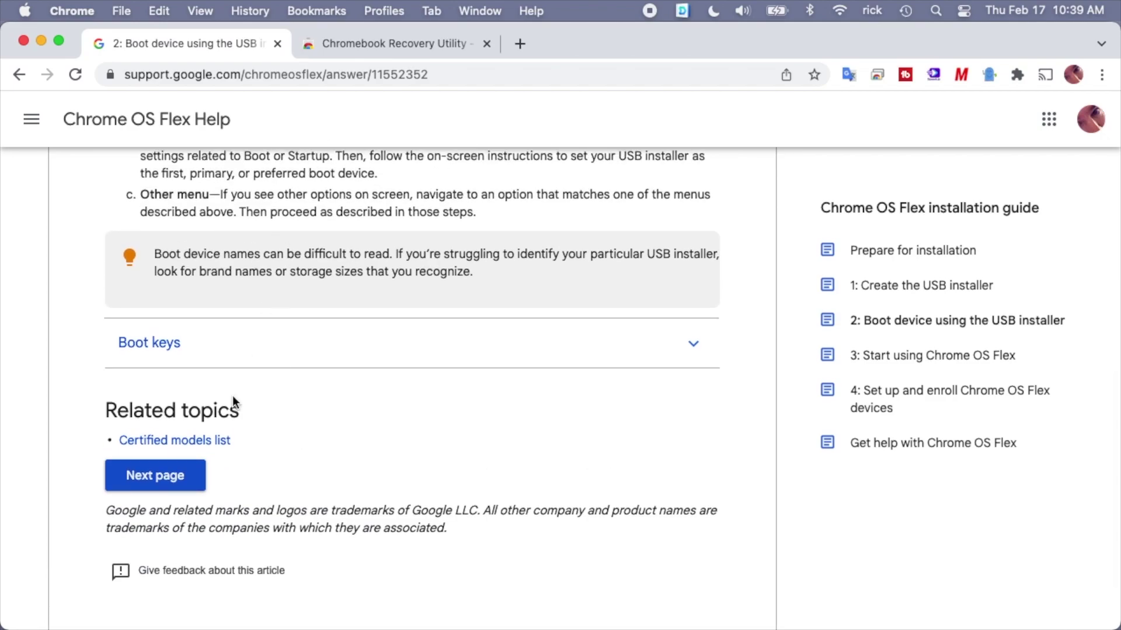
Step: Move on to page '3: Start using Chrome OS Flex' and show all windows
left_click(174, 479)
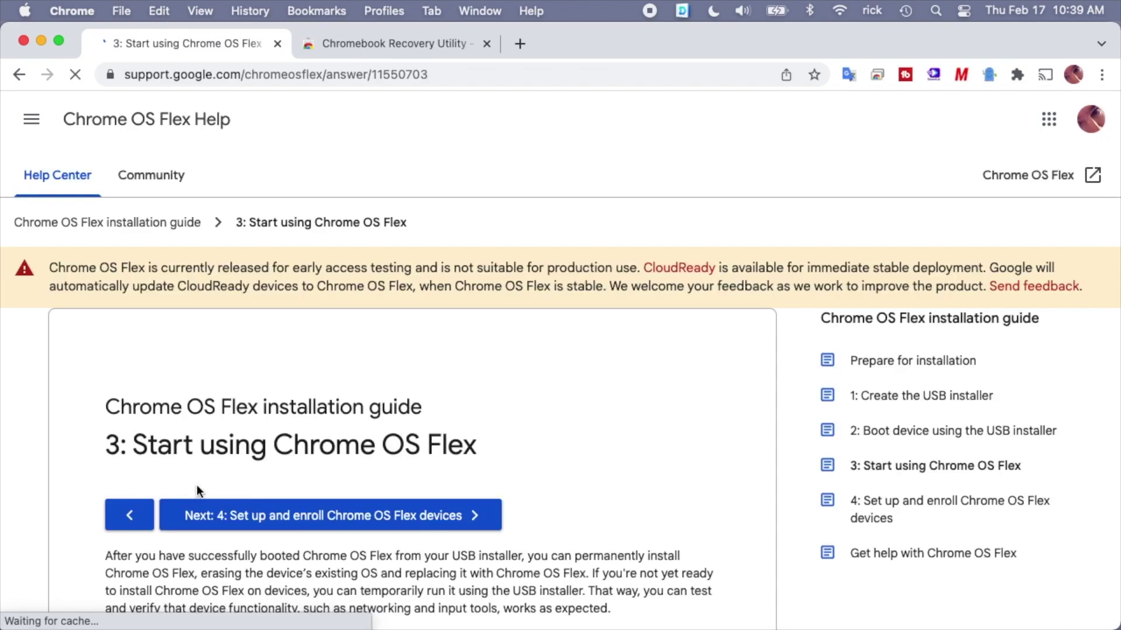
scroll(418, 510, "down", 10)
scroll(418, 510, "down", 13)
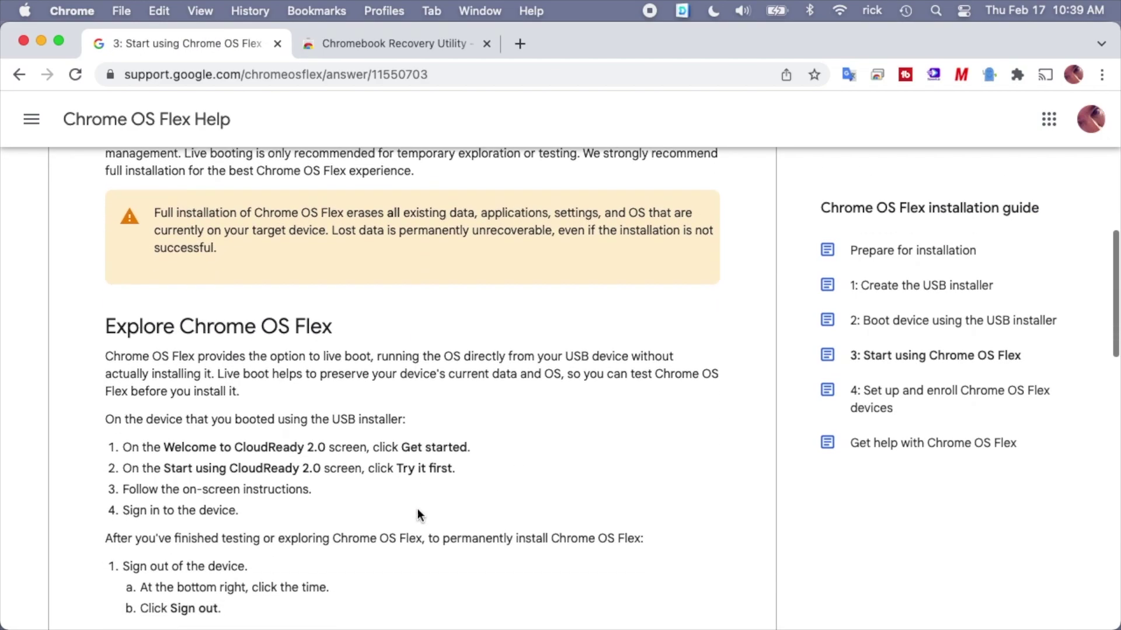
scroll(418, 509, "up", 1)
key("ctrl+Up")
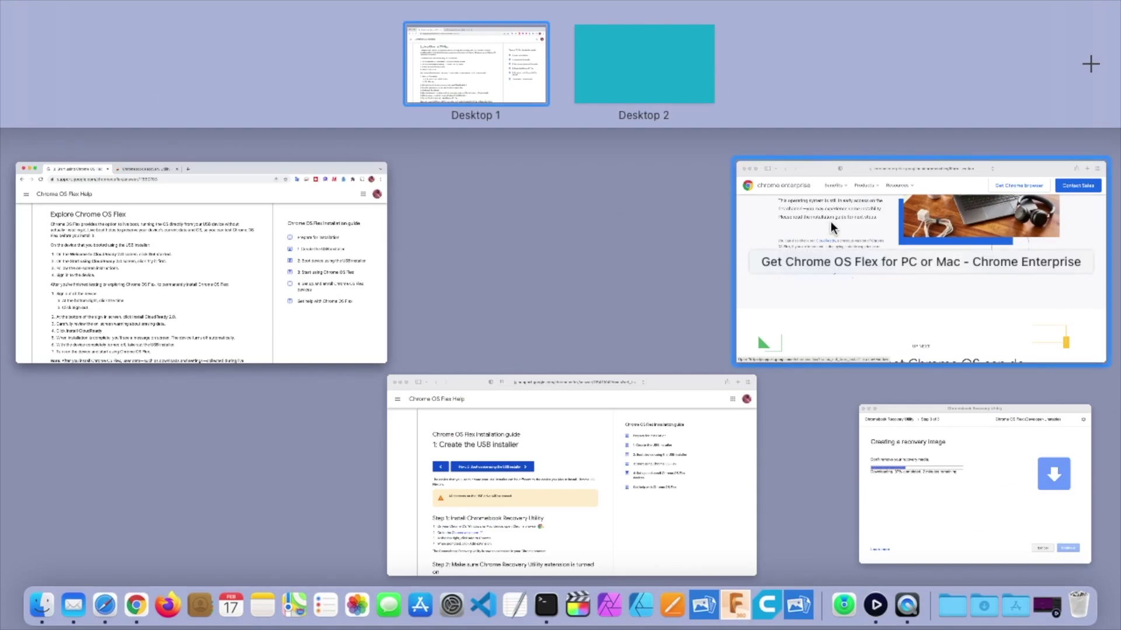
Step: Allow the Recovery Utility removable-drive access, then click Done after it reports Success
left_click(1011, 477)
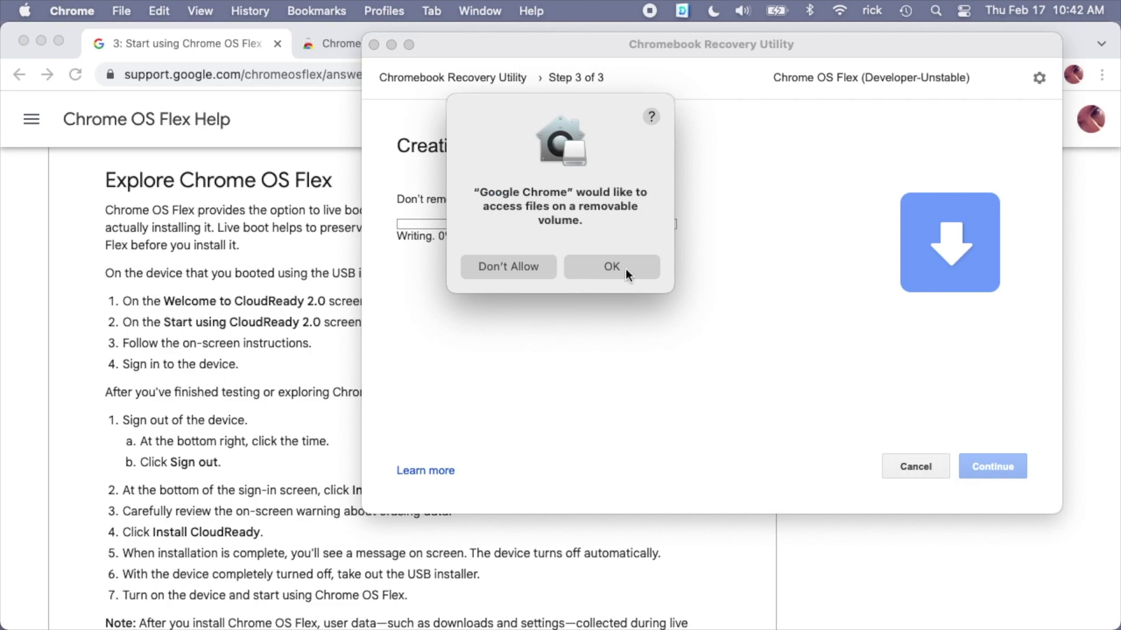
left_click(611, 267)
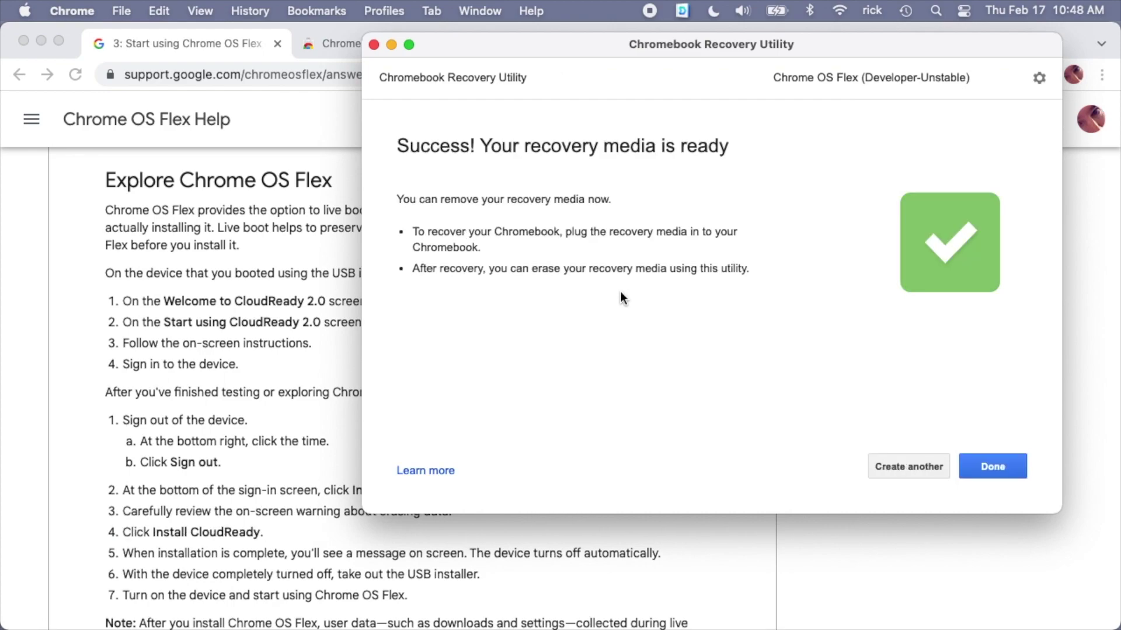
left_click(992, 467)
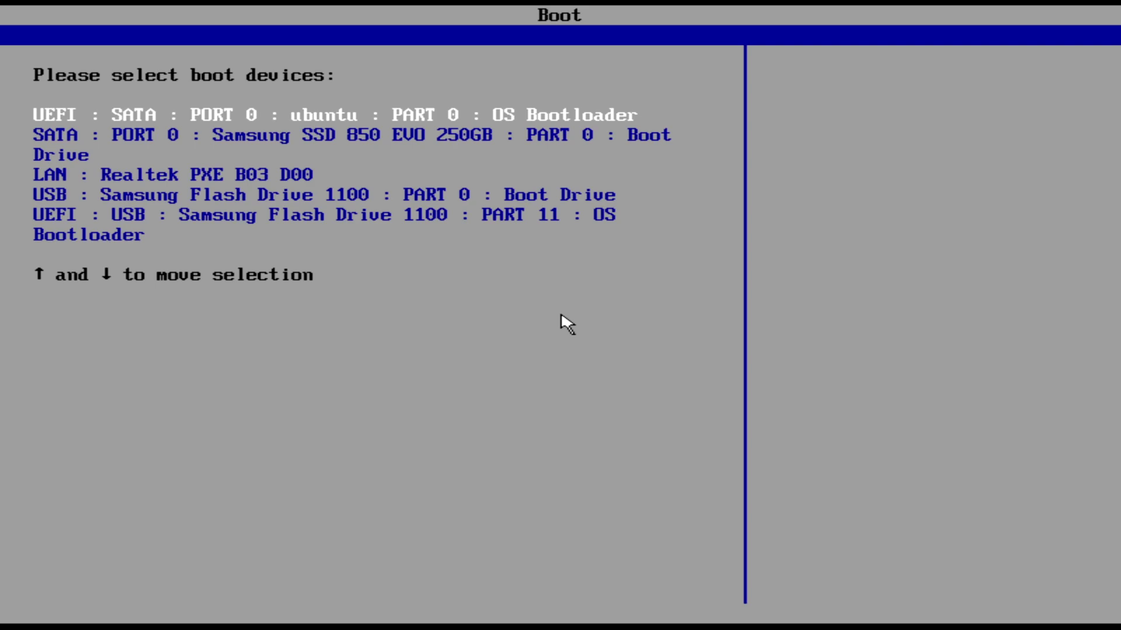
Step: Select the UEFI Samsung Flash Drive entry in the boot menu to boot from it
key("Down")
key("Down")
key("Down")
key("Down")
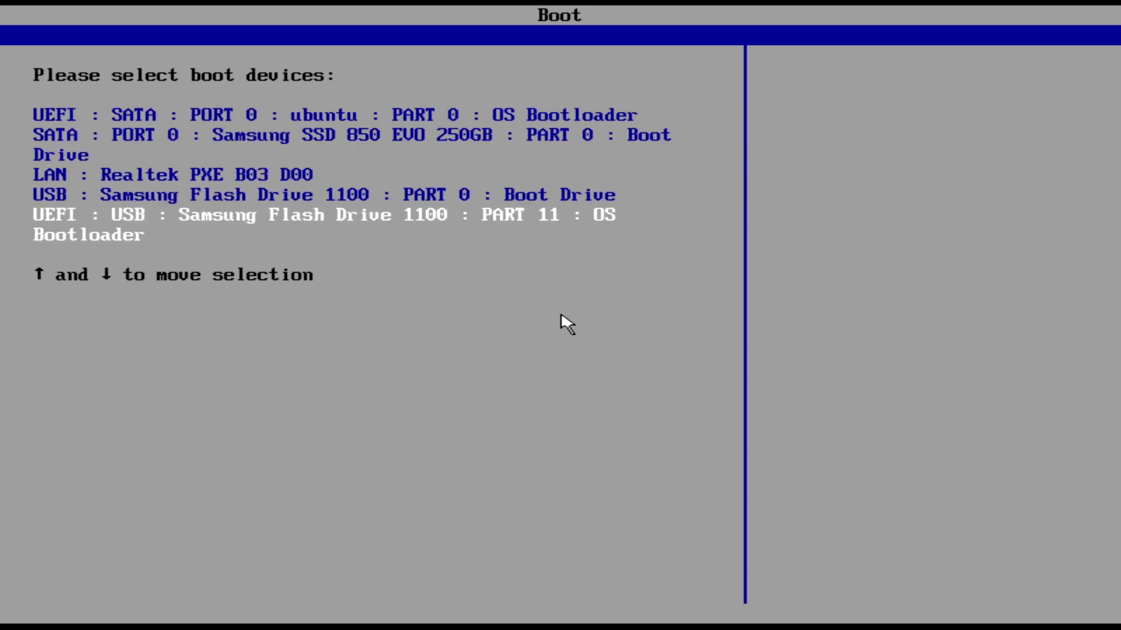
key("Up")
key("Up")
key("Up")
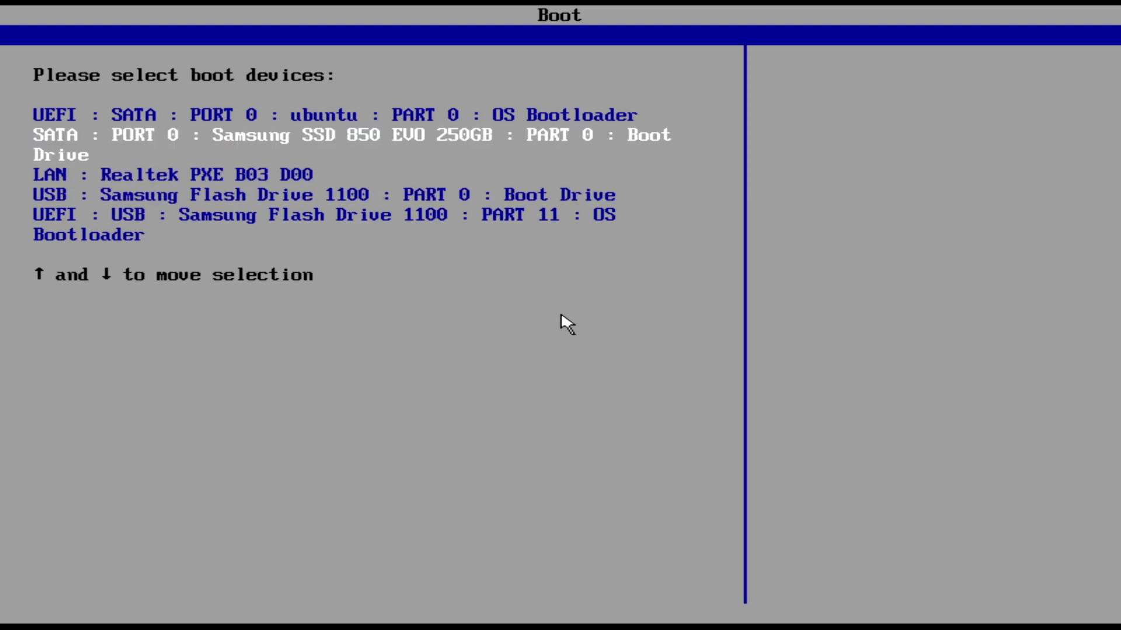
key("Down")
key("Down")
key("Down")
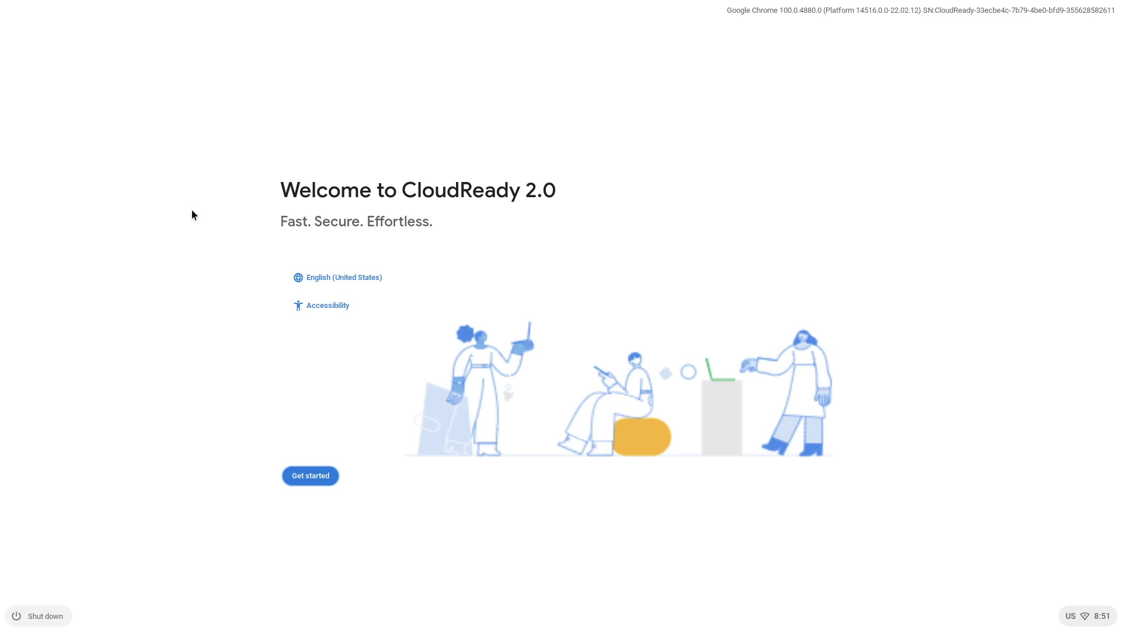
Step: Install CloudReady 2.0 onto the internal hard drive, confirming the erase
left_click(316, 474)
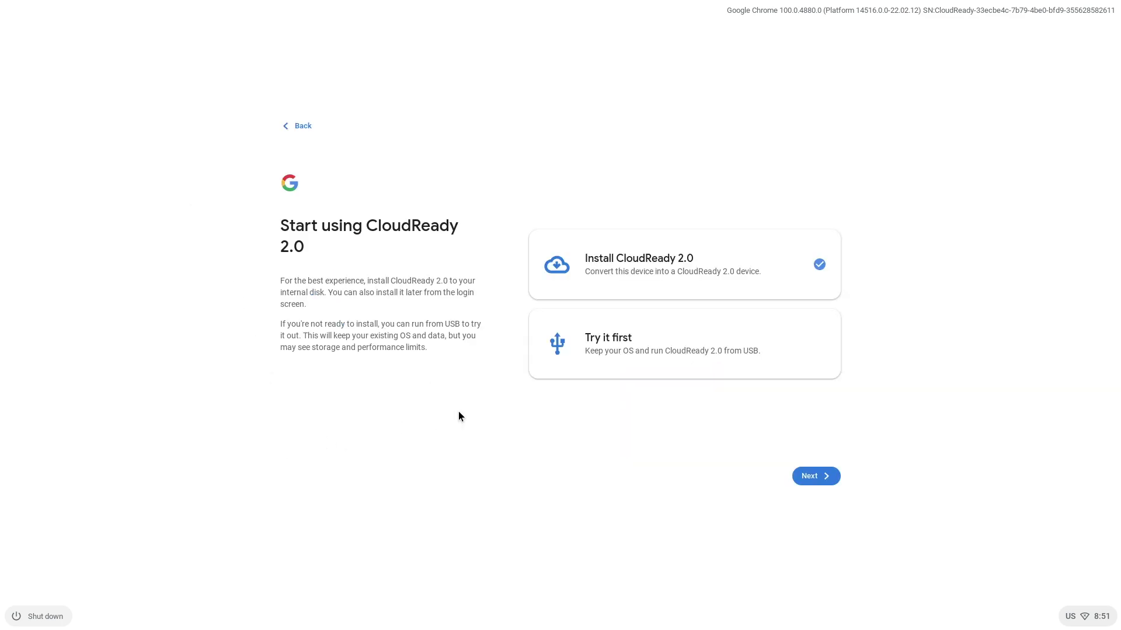
left_click(817, 478)
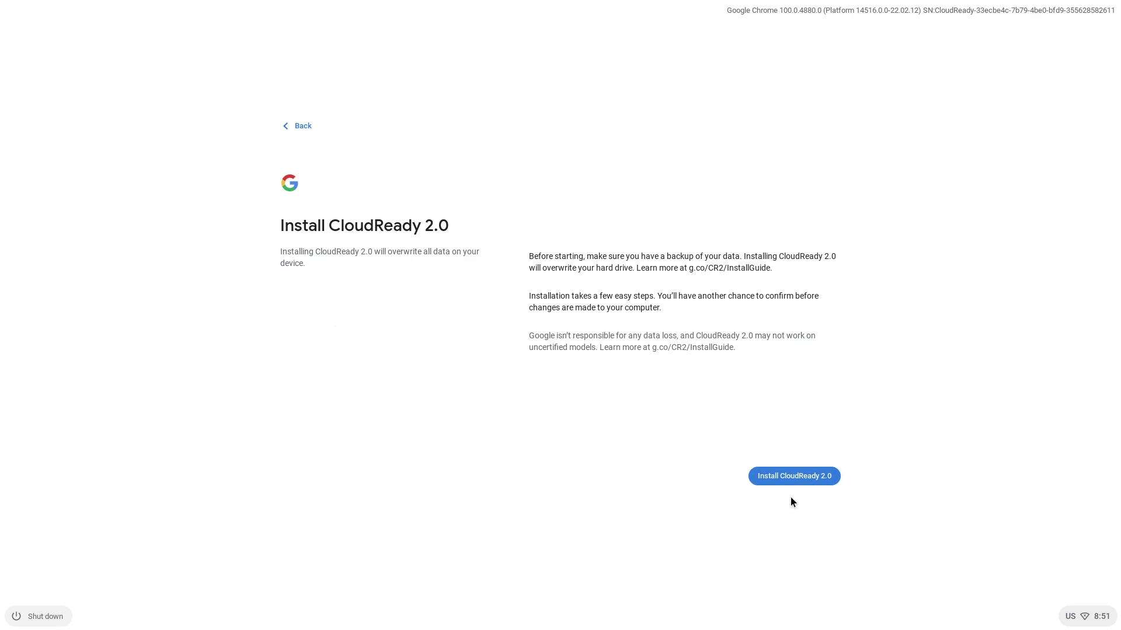
left_click(793, 474)
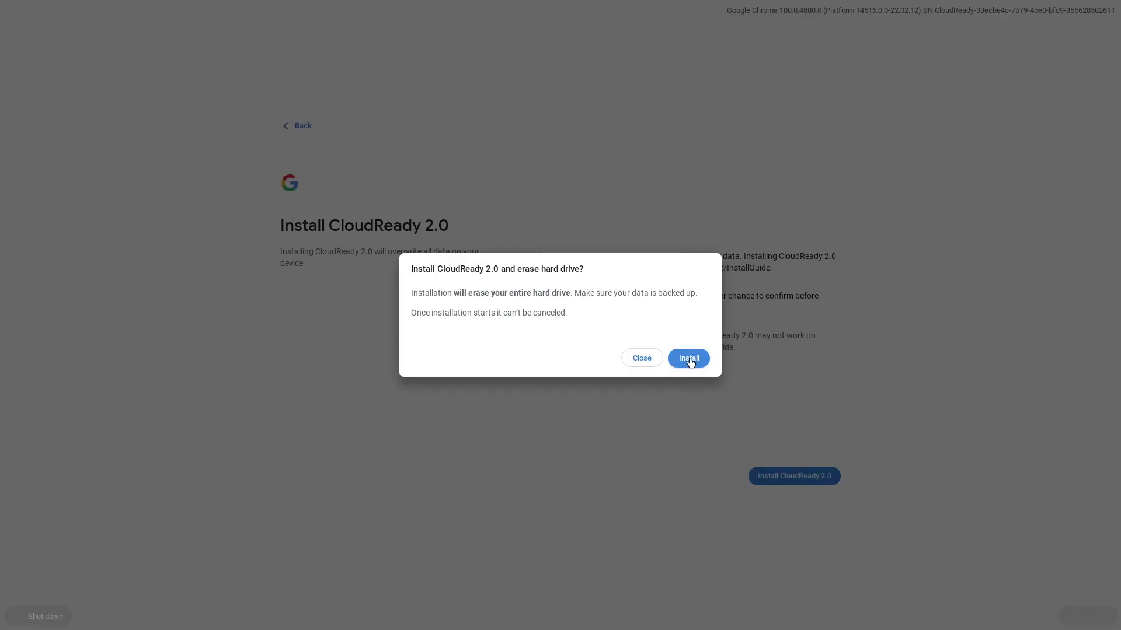
left_click(688, 359)
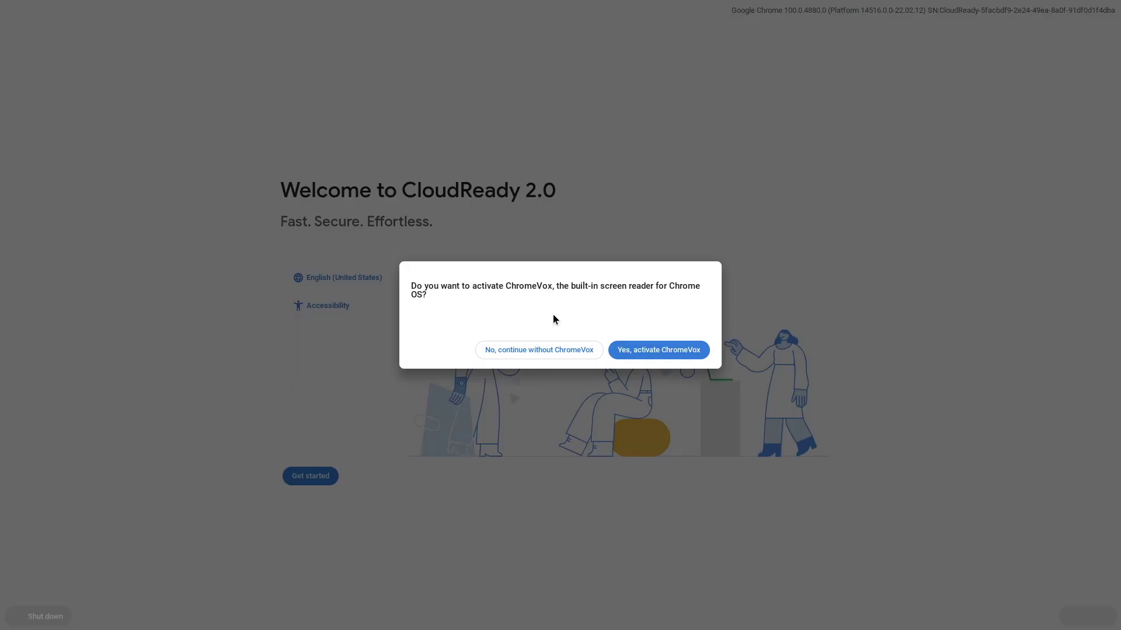
Step: Skip ChromeVox, untick diagnostic data sharing, and accept the Google terms
left_click(548, 355)
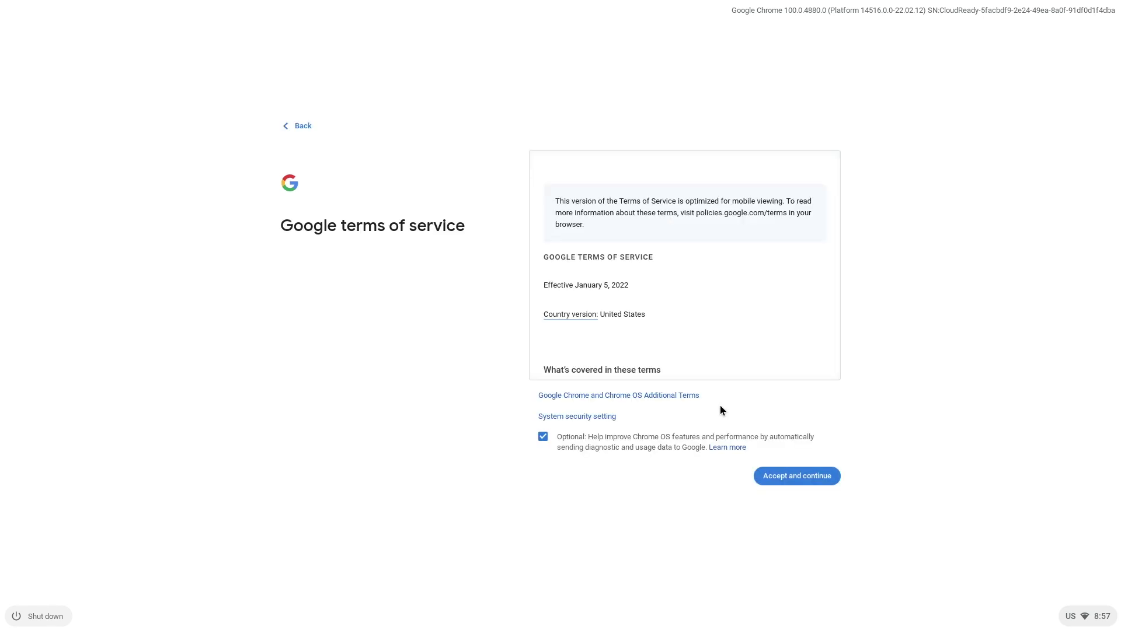
left_click(543, 439)
left_click(791, 479)
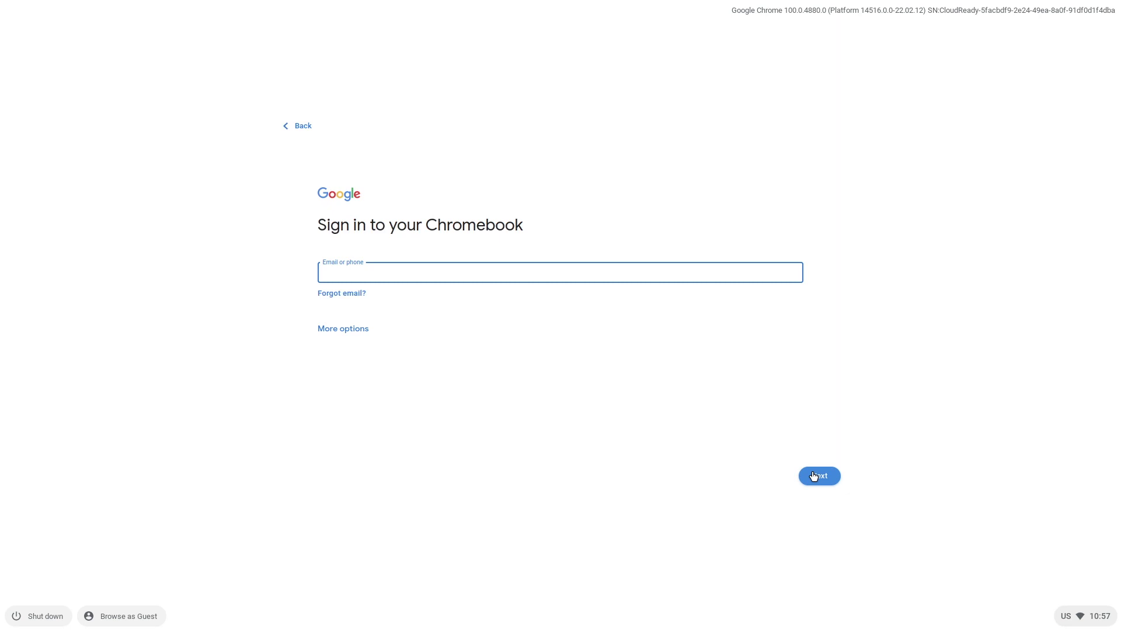
Step: Submit the Google account email and password to sign in, then pass 2-Step Verification
left_click(813, 476)
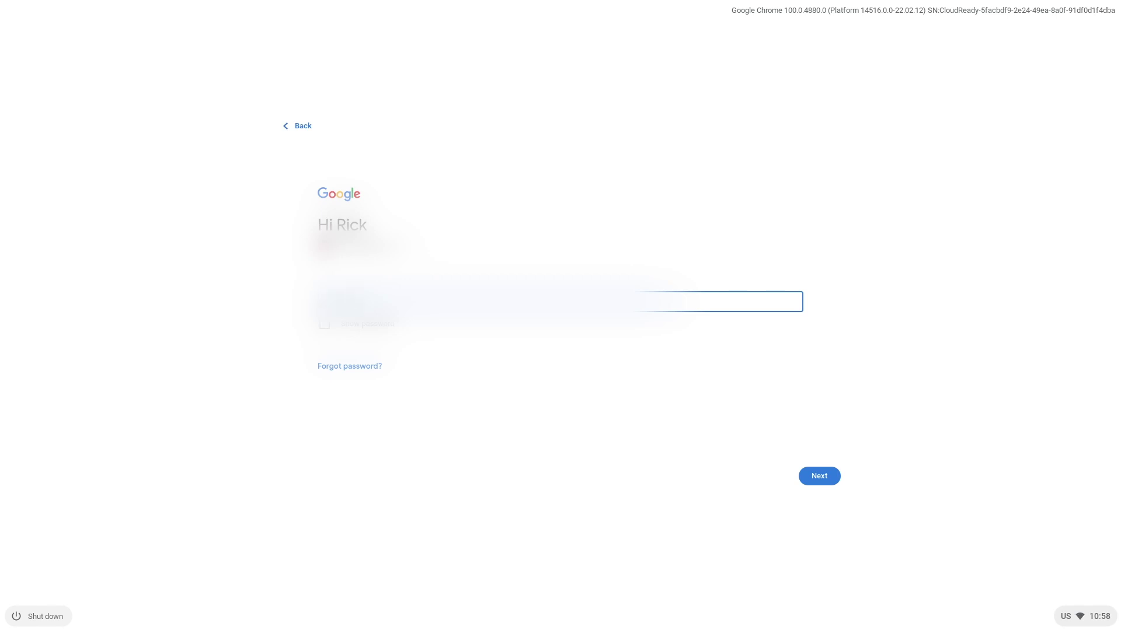
left_click(820, 474)
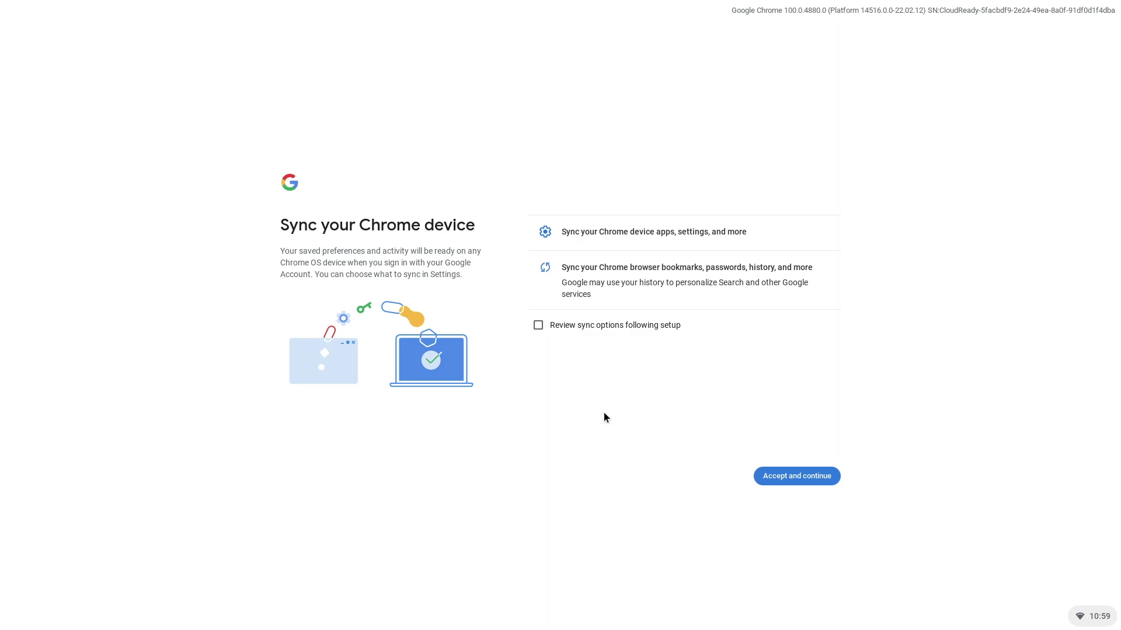
Step: Accept Chrome device sync, decline Hey Google, and turn off the tips email sign-up
left_click(794, 480)
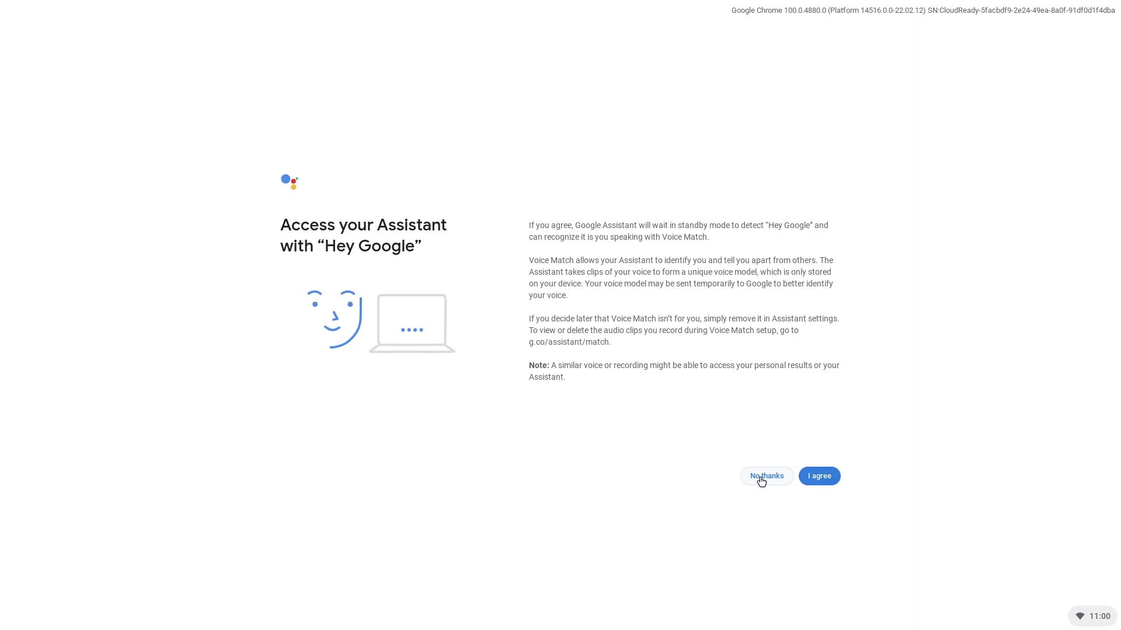
left_click(761, 478)
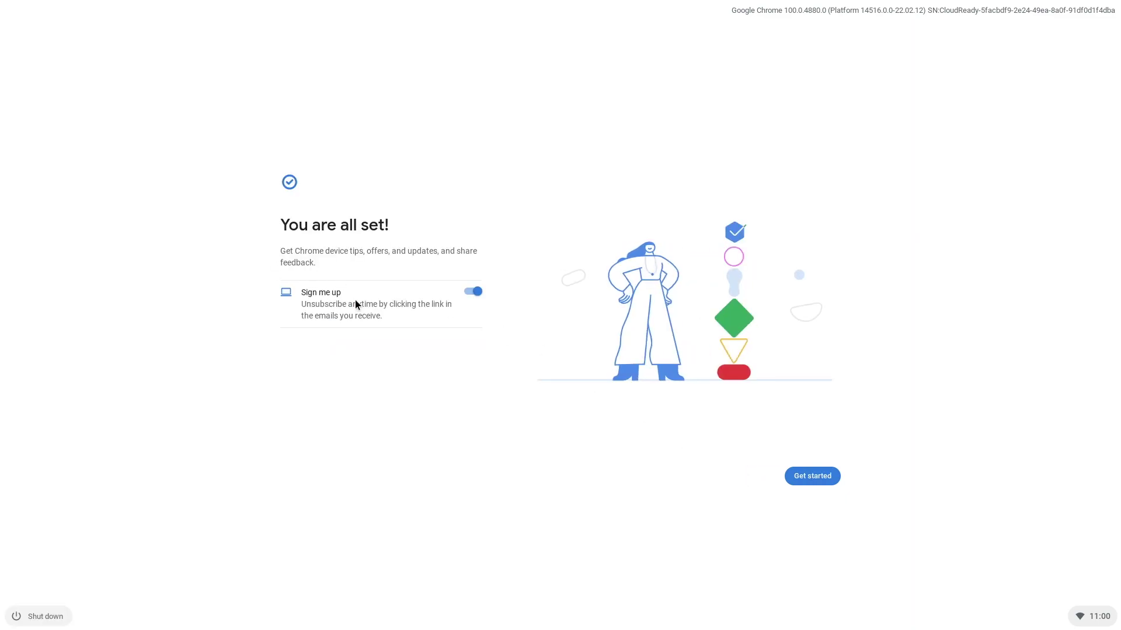
left_click(472, 291)
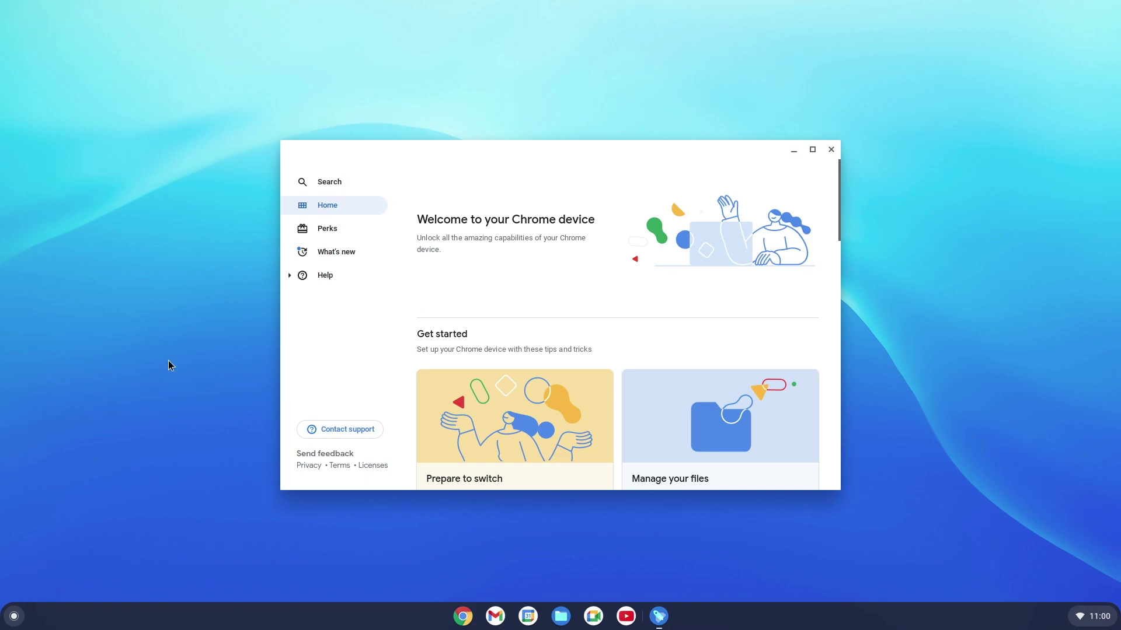
Step: Dismiss the Explore welcome window, then launch and minimize Chrome
left_click(830, 149)
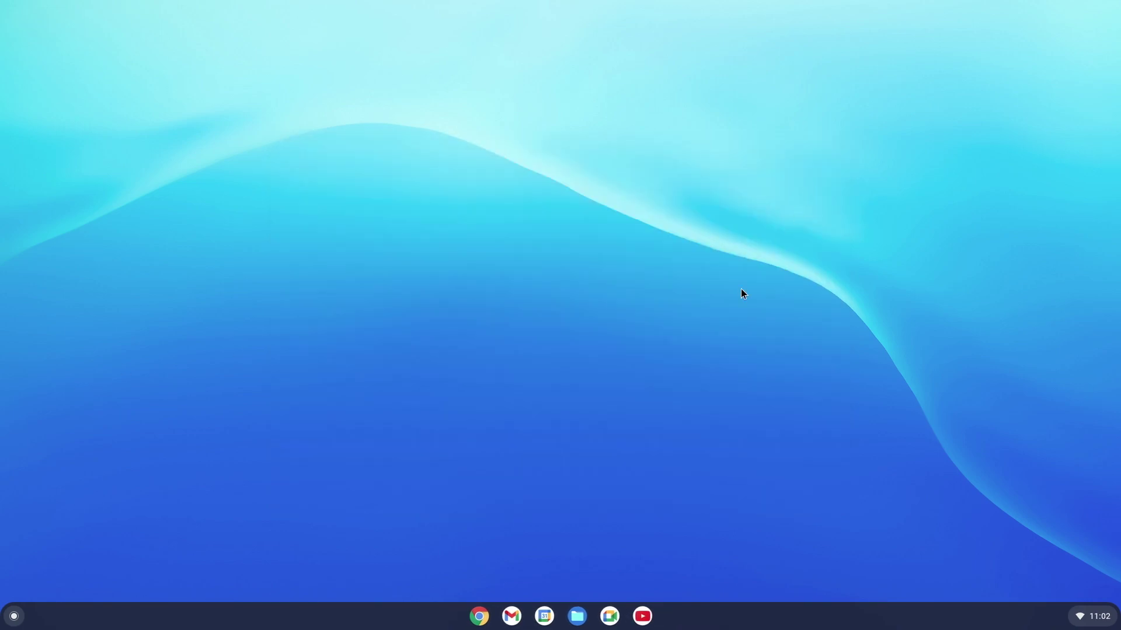
left_click(480, 620)
left_click(835, 22)
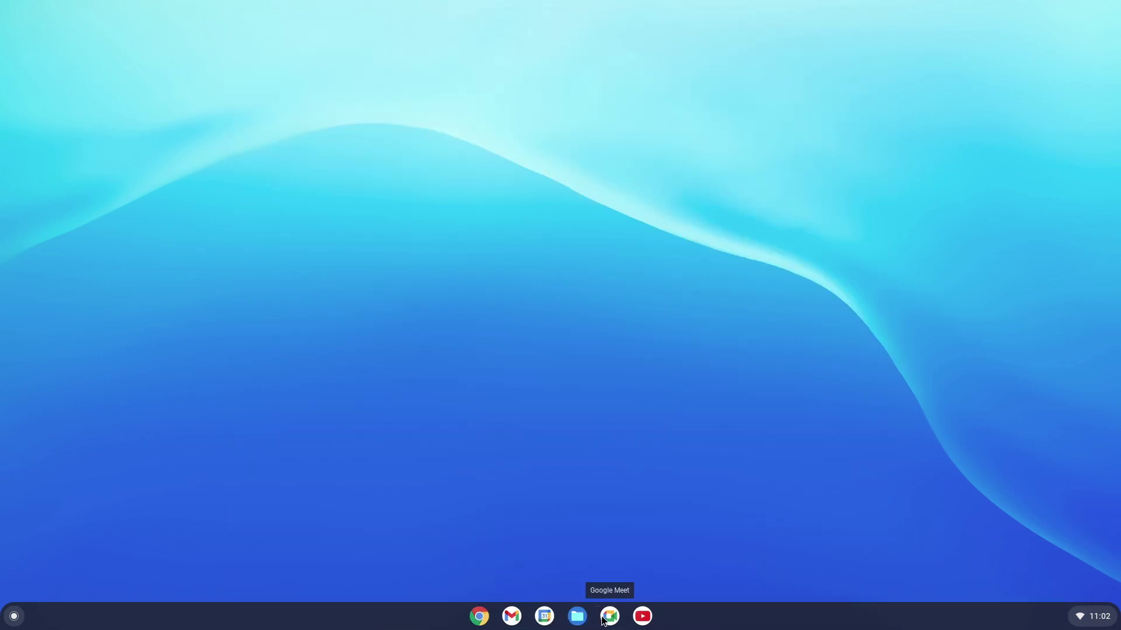
Step: Search YouTube for 'rickmakes kalahari' and play the Kalahari water park video at 1080p
left_click(642, 616)
type("rickmakes kalahari")
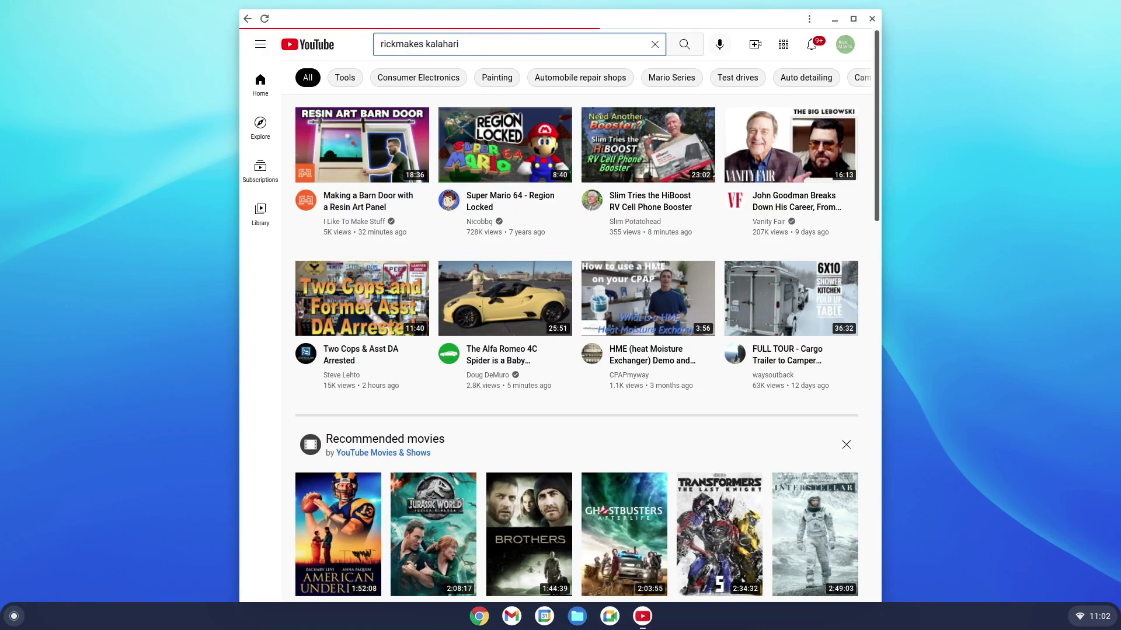
key("Return")
left_click(617, 273)
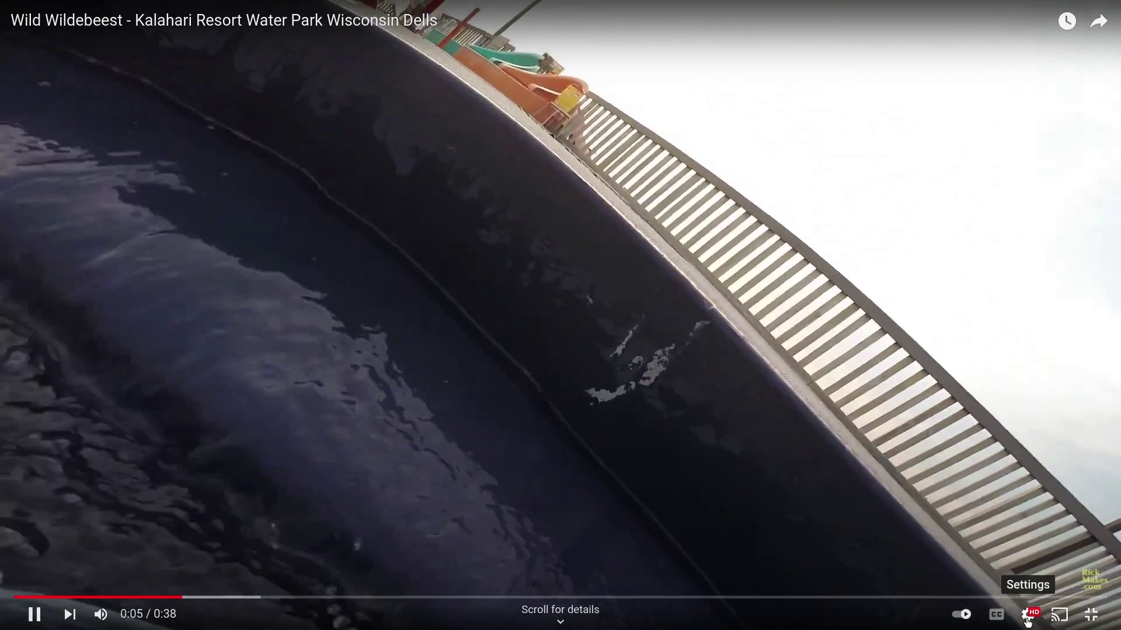
left_click(1028, 616)
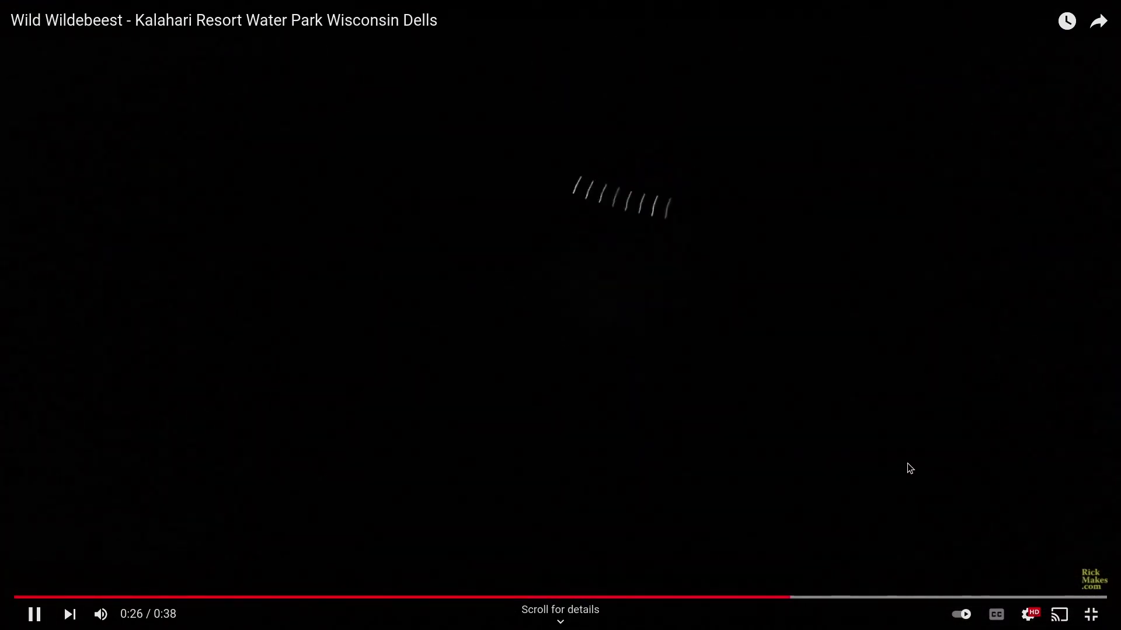
key("Escape")
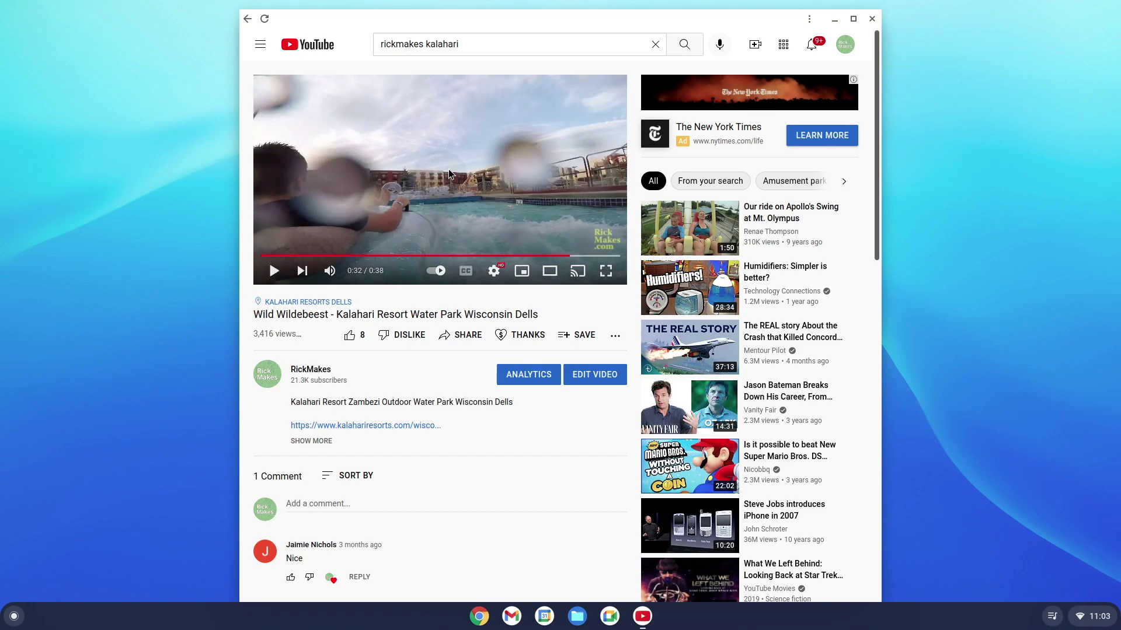
Step: Minimize YouTube, open Settings from quick settings, and scroll through the device settings
left_click(641, 614)
left_click(1100, 622)
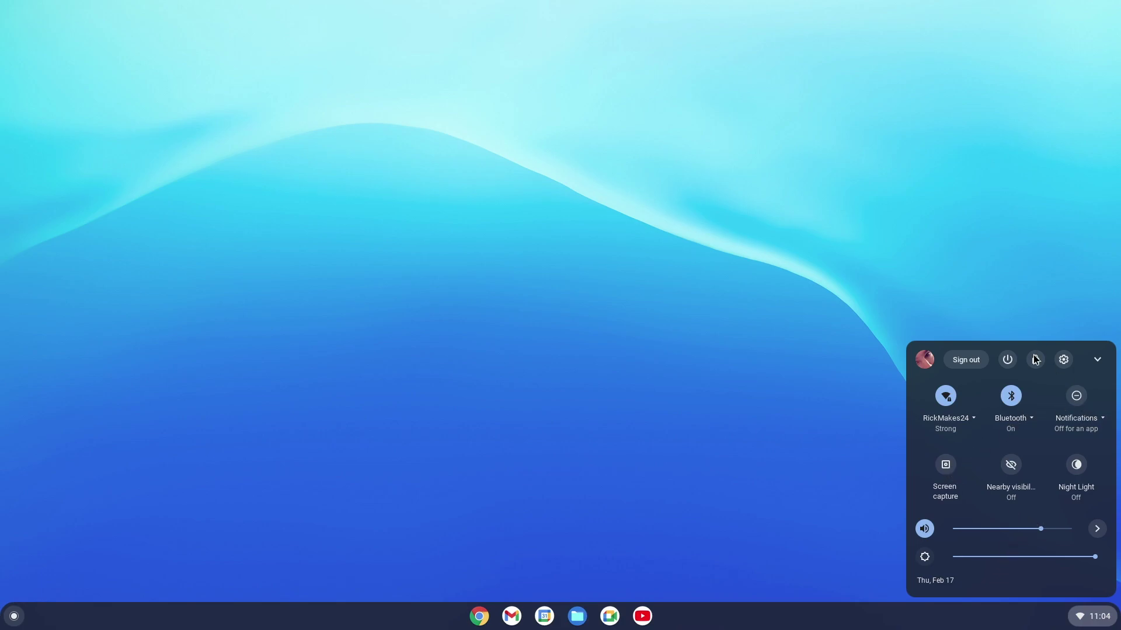
left_click(1064, 359)
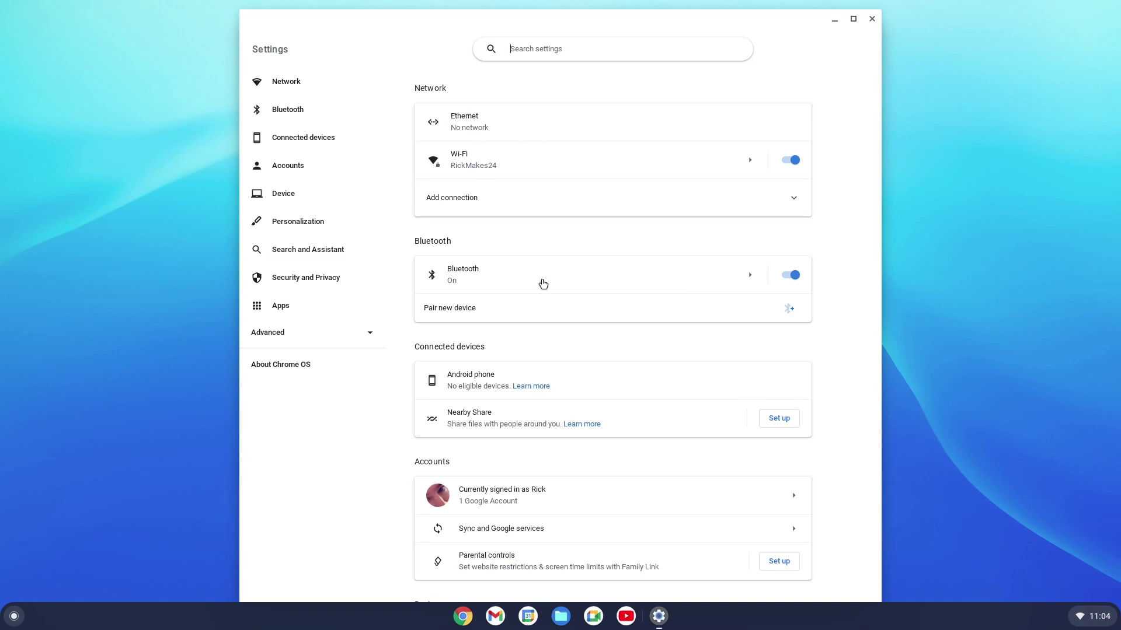
scroll(583, 274, "down", 2)
scroll(636, 280, "down", 6)
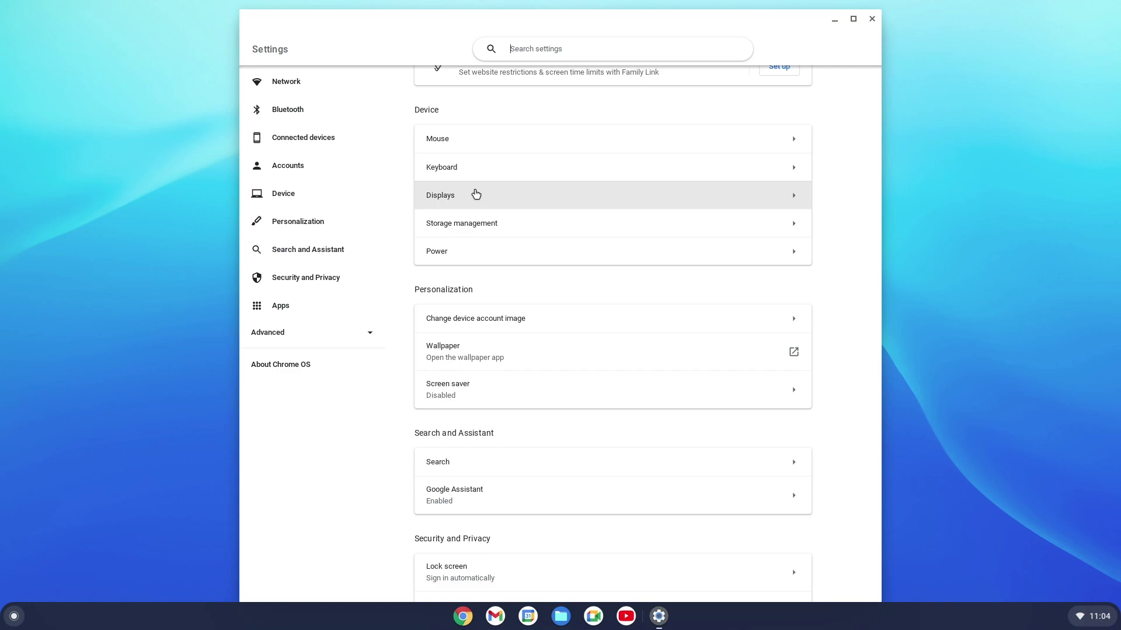
scroll(519, 450, "down", 7)
Step: Review the installed apps list, return to main settings, and close the Settings window
left_click(519, 450)
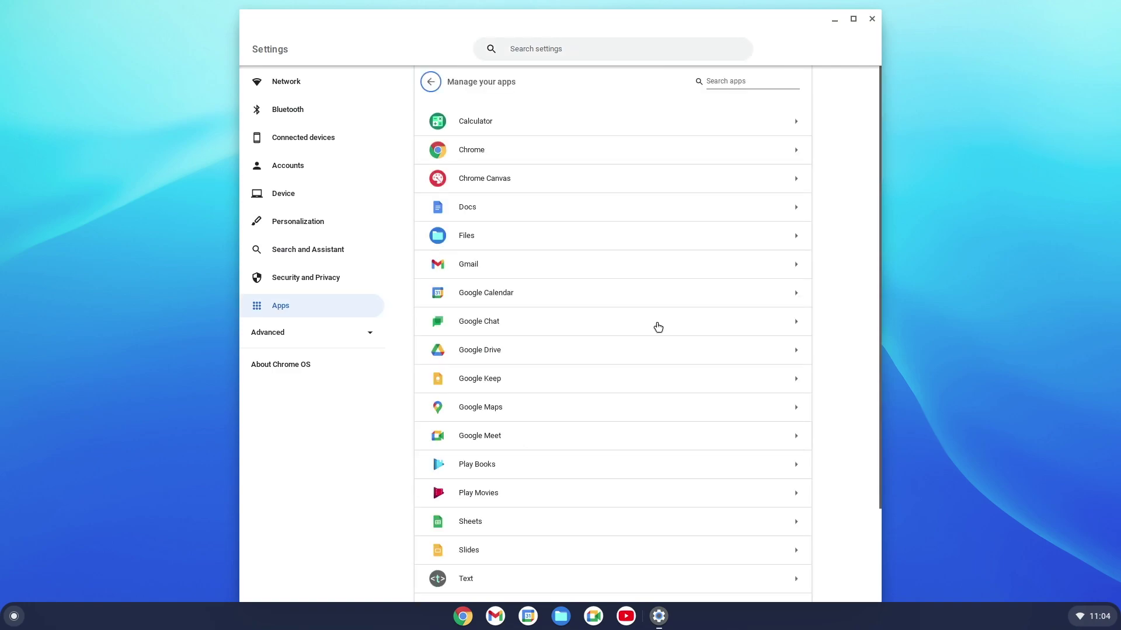
scroll(658, 326, "down", 2)
key("alt+Left")
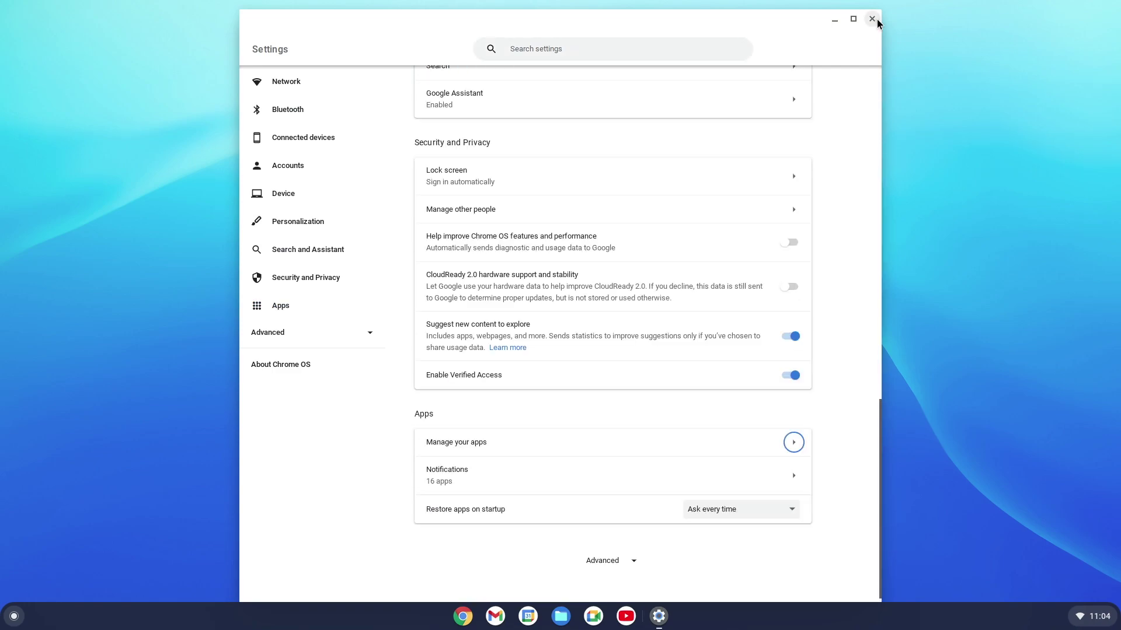
left_click(872, 18)
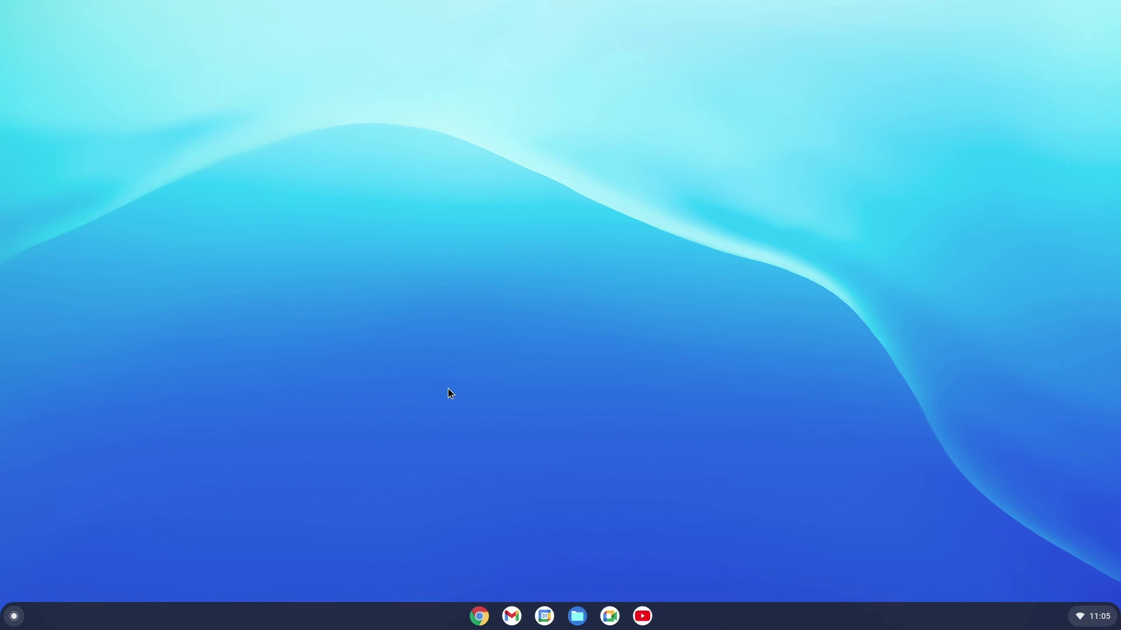